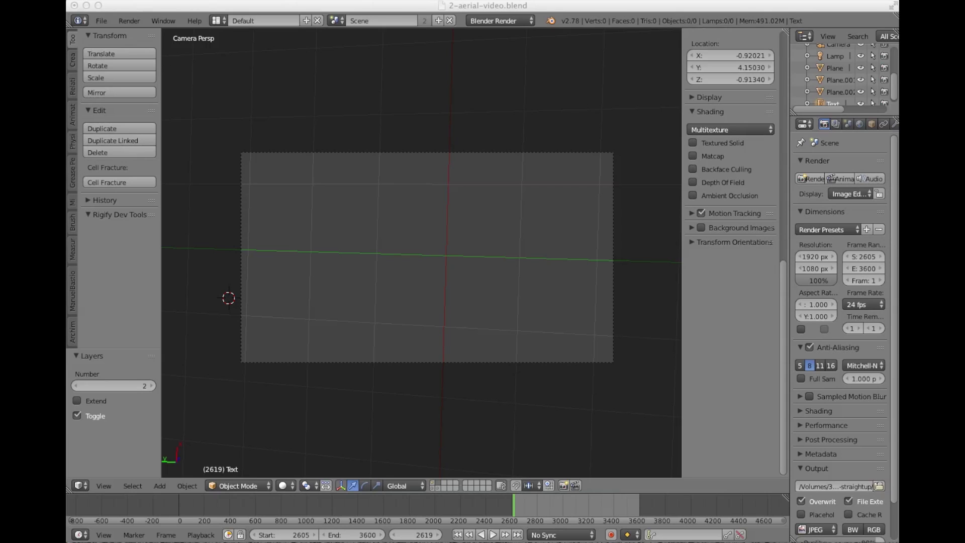
Step: Switch the screen layout to Motion Tracking
click(140, 7)
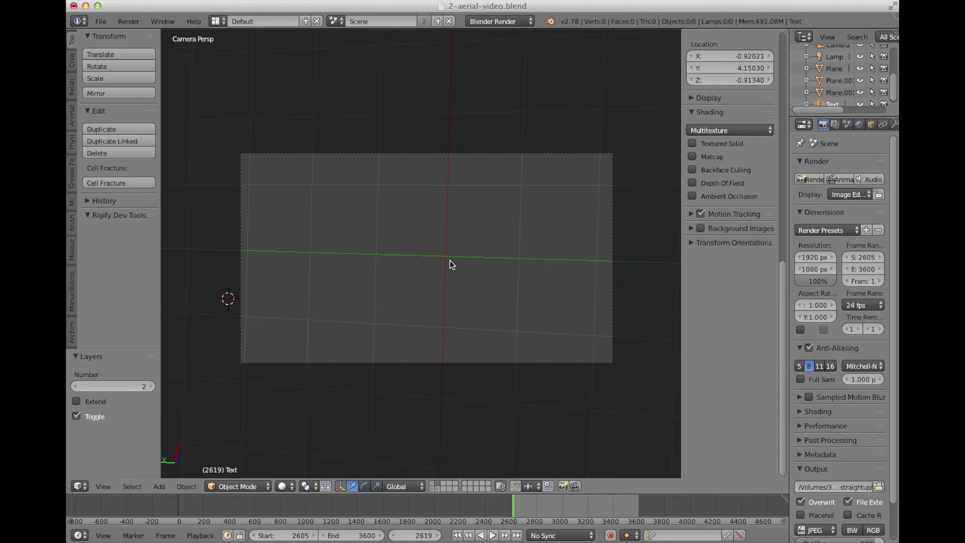
click(215, 21)
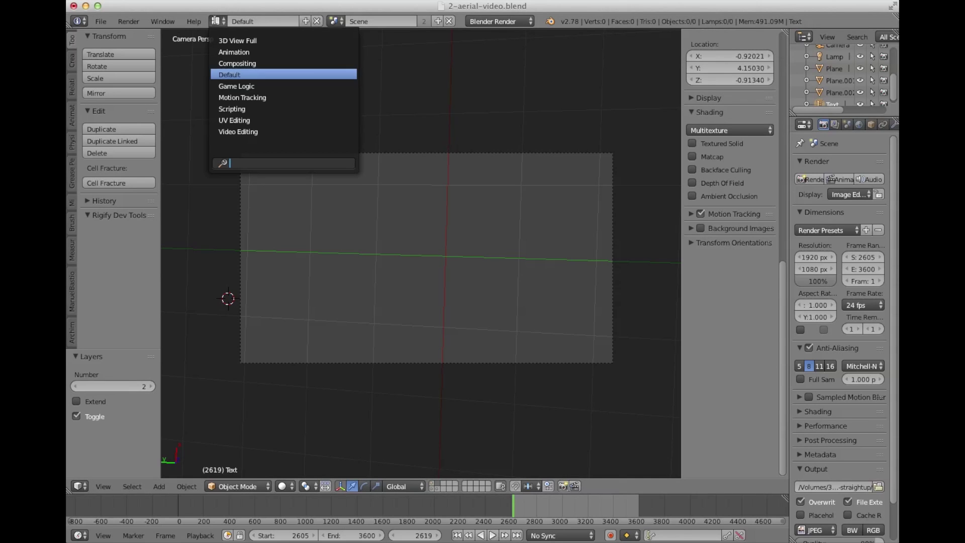
click(243, 98)
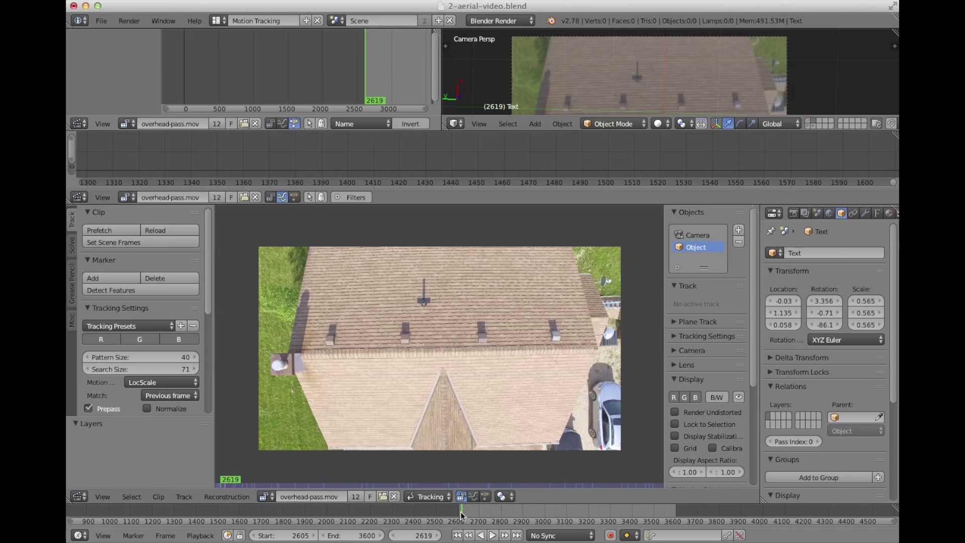
Step: Run through the overhead-pass.mov footage from frame 2600 to 3599 and make Camera the active tracking object
key(alt+a)
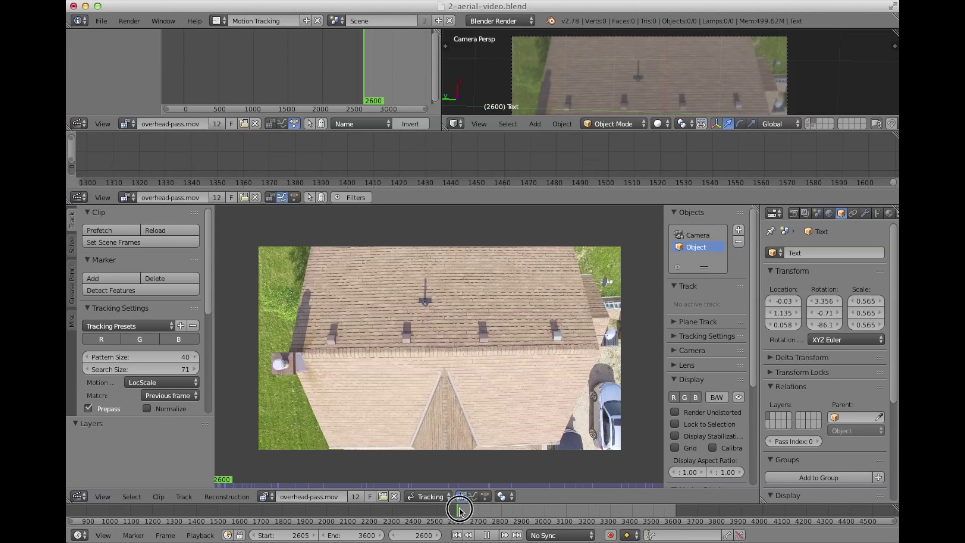
drag(520, 511, 674, 510)
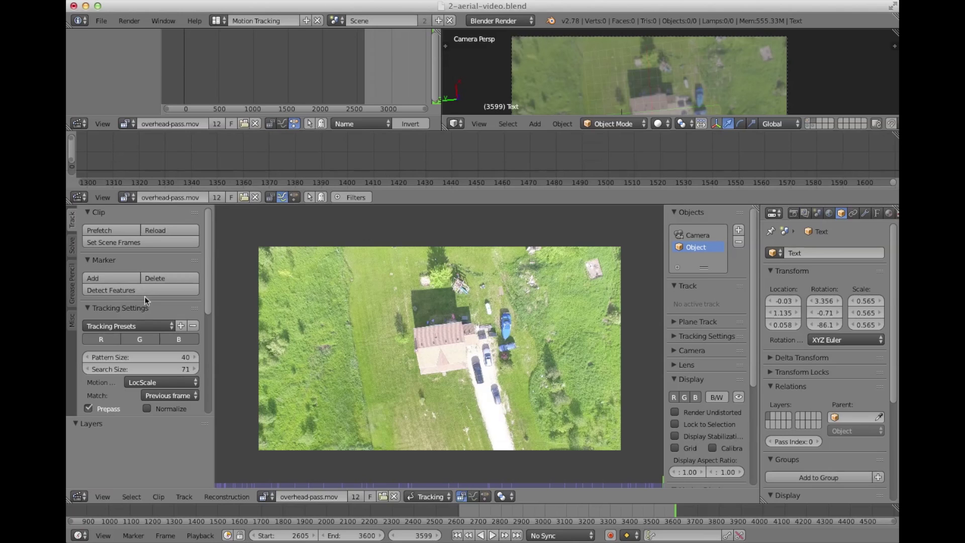
click(705, 240)
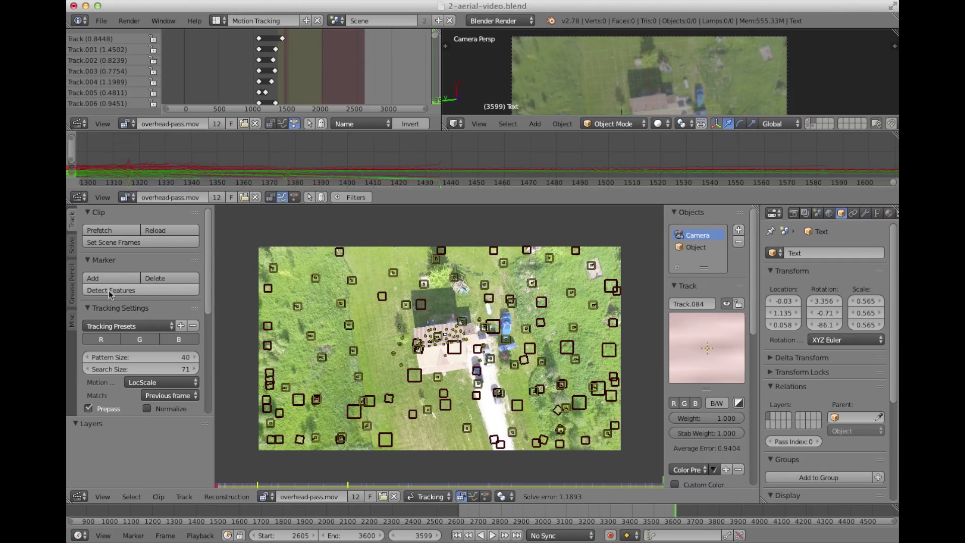
Step: Review the default tracking settings and choose LocScale as the motion model
scroll(146, 356, down, 1)
scroll(146, 357, down, 4)
scroll(138, 336, down, 3)
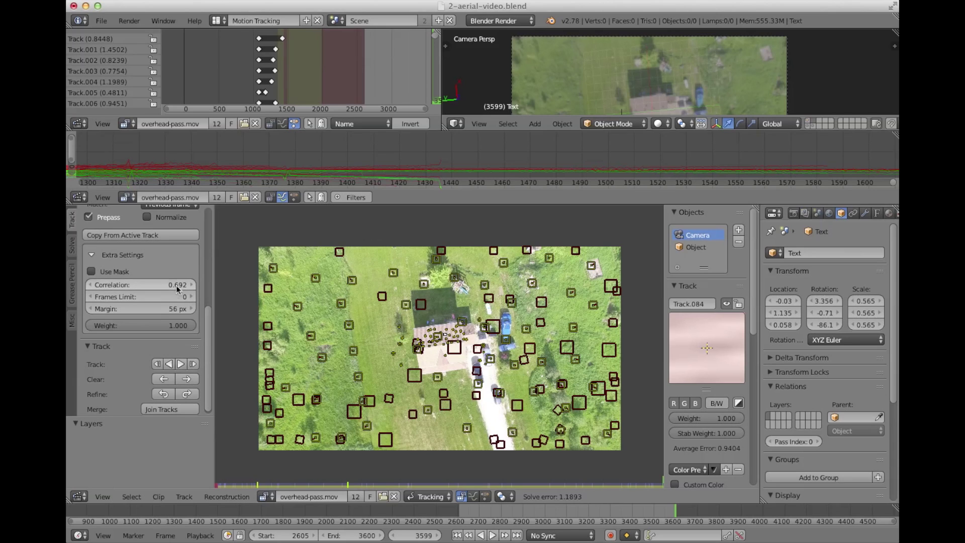
scroll(179, 284, up, 8)
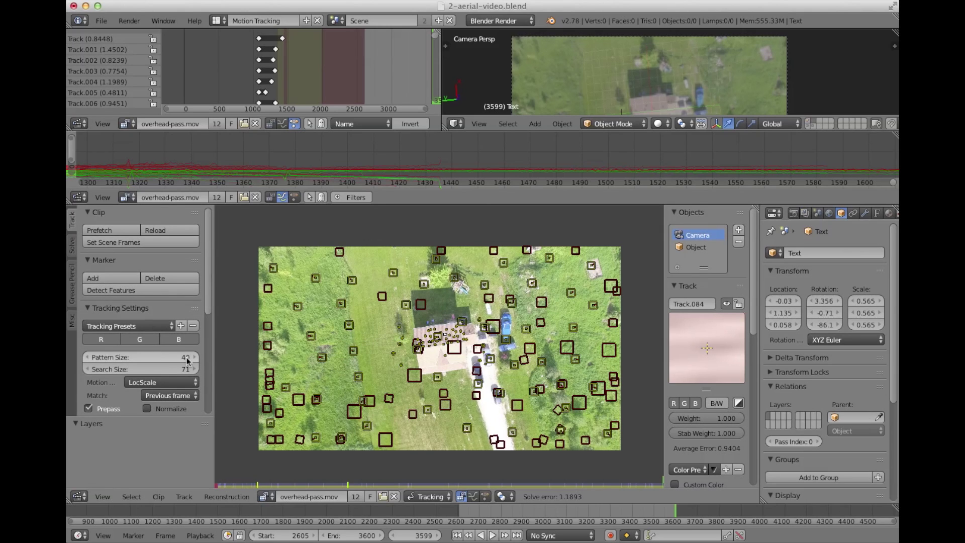
click(177, 382)
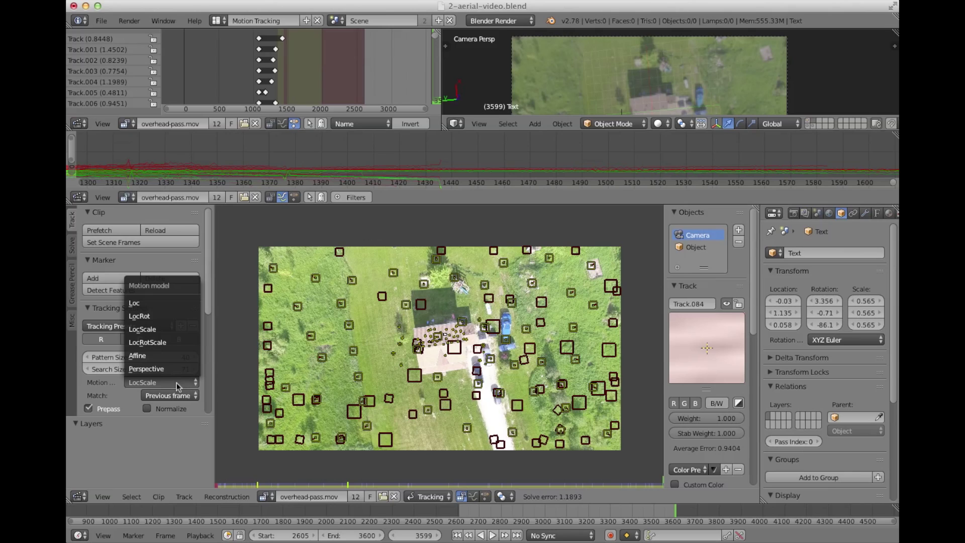
click(176, 385)
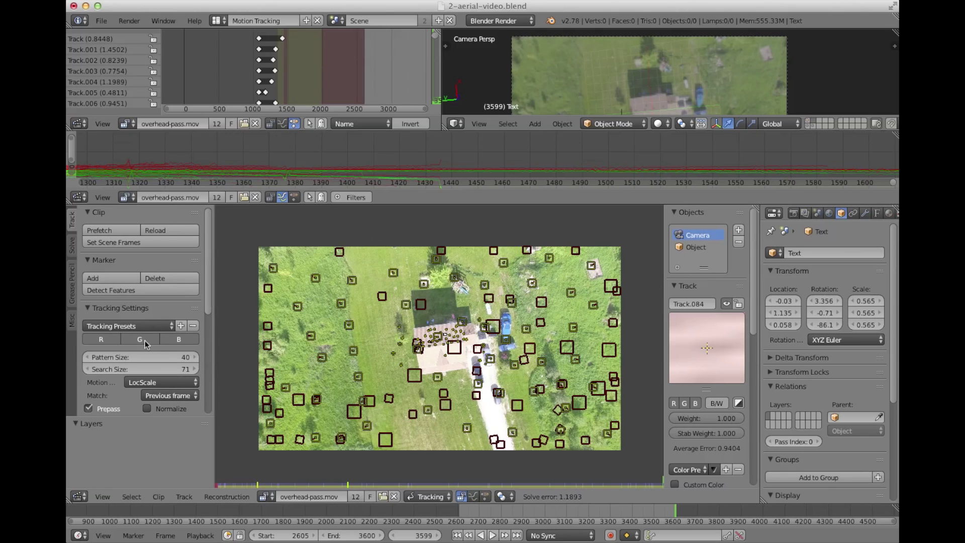
click(156, 385)
click(156, 385)
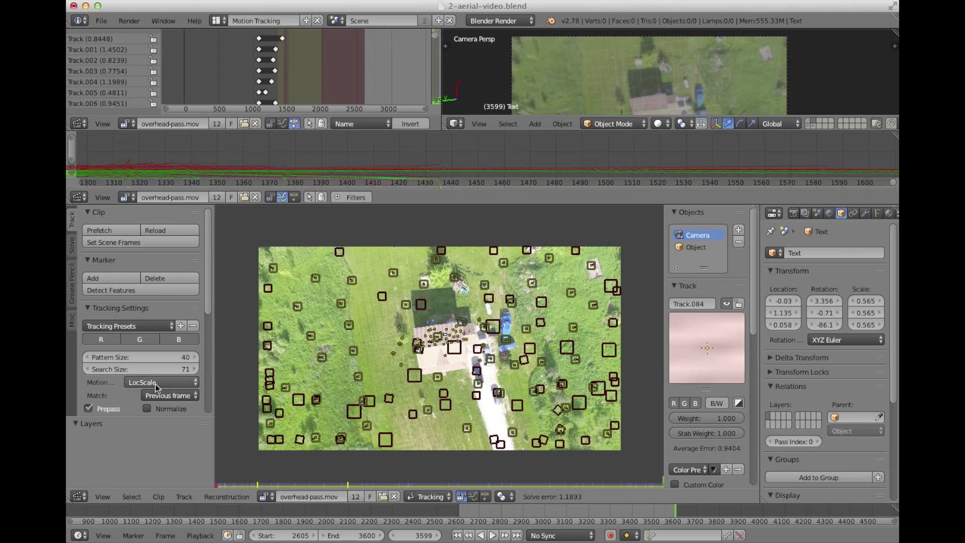
click(157, 385)
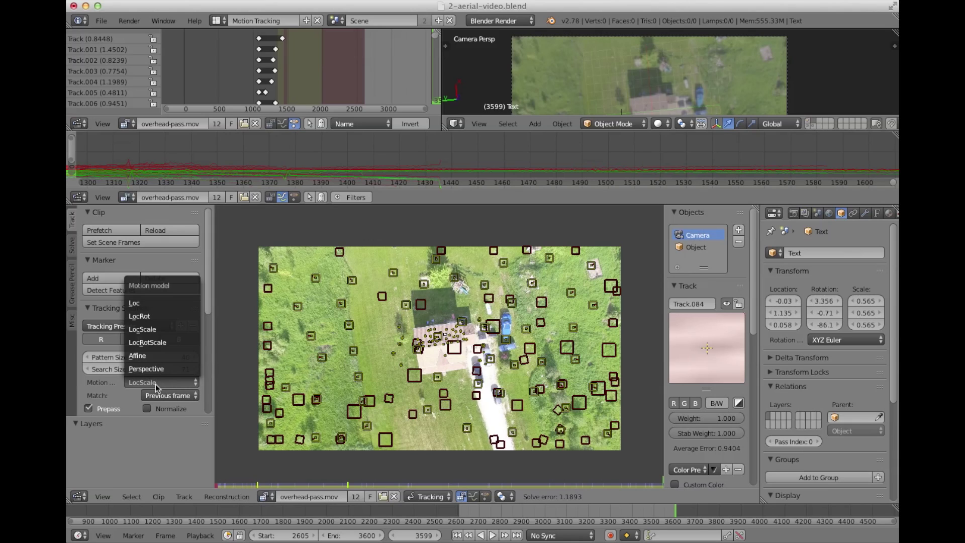
click(155, 329)
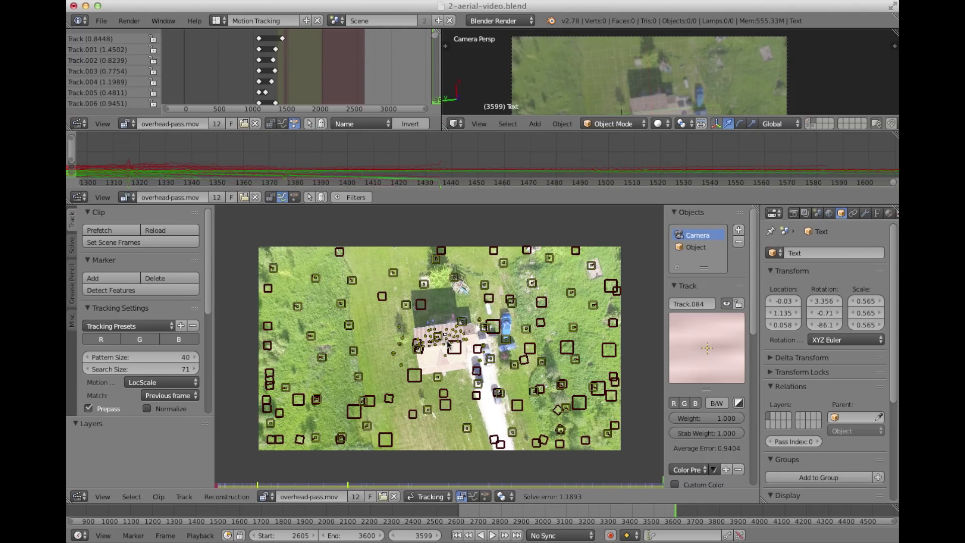
Step: Examine the pattern match options, the extra tracking settings and the track, clear and refine controls
click(168, 381)
click(168, 380)
scroll(181, 394, down, 4)
click(168, 324)
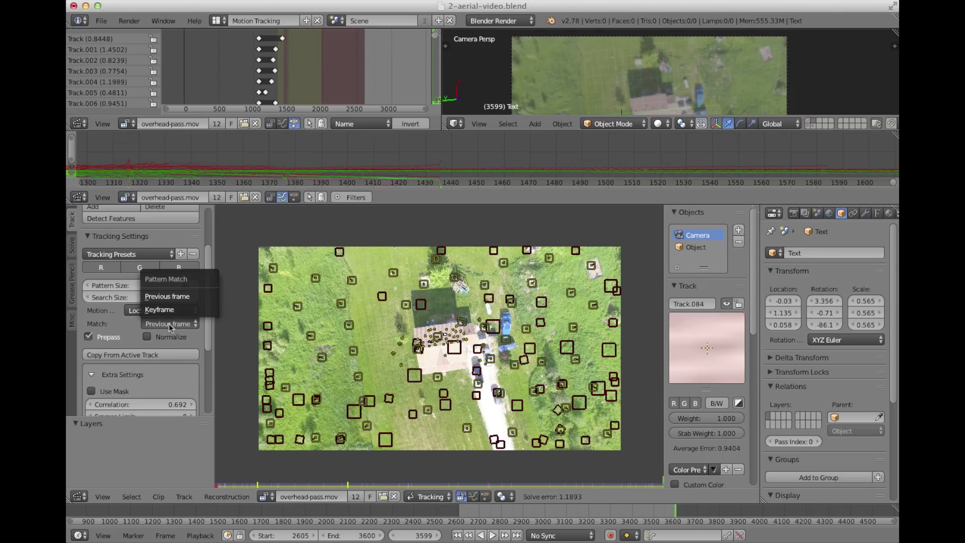
click(169, 324)
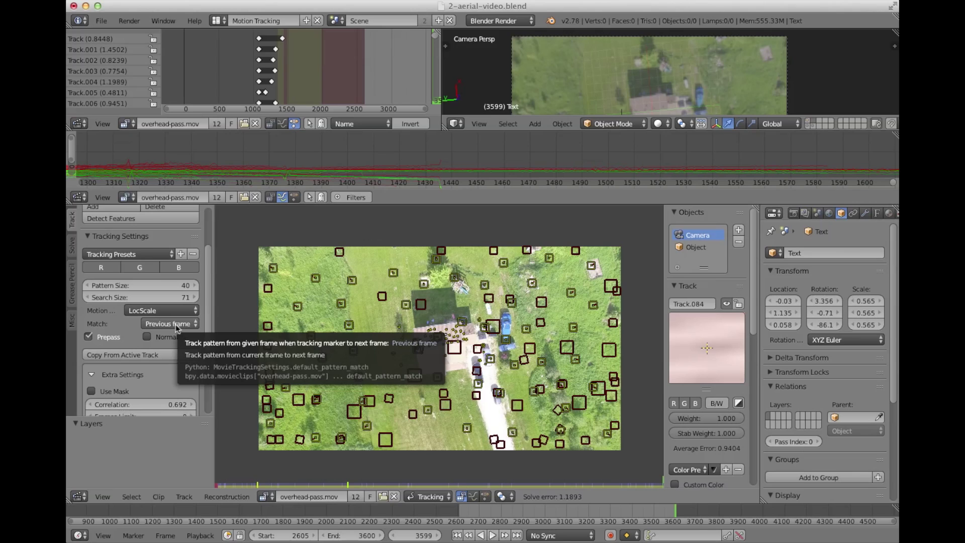
click(176, 324)
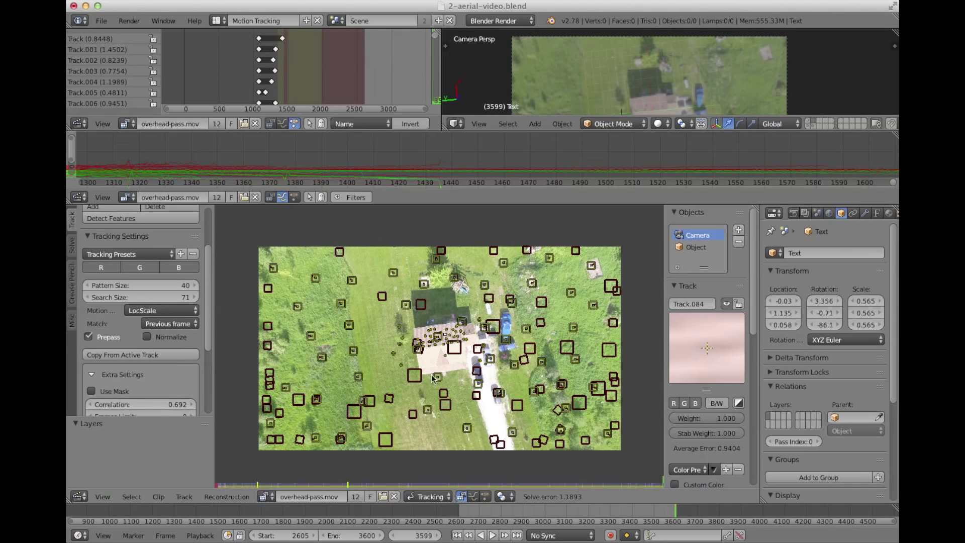
scroll(200, 364, down, 5)
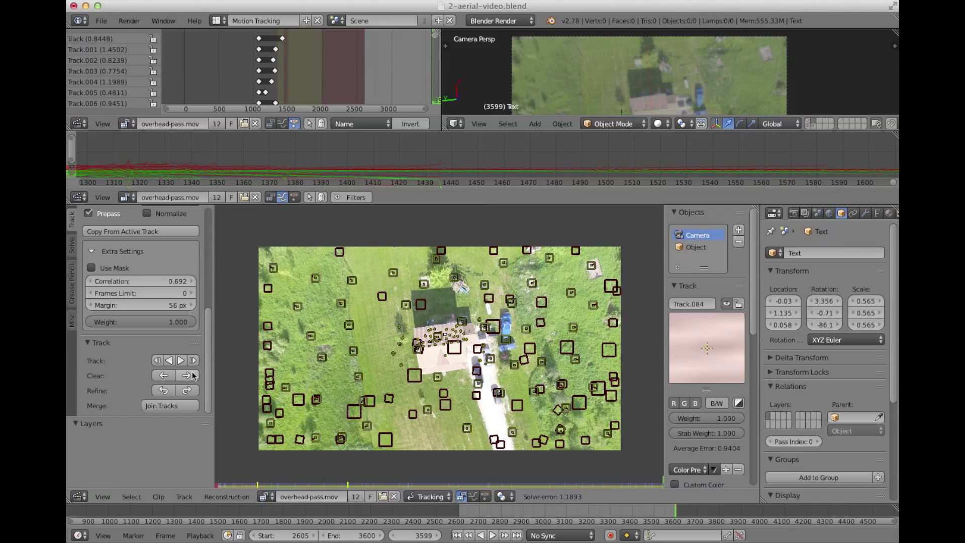
scroll(339, 382, up, 4)
scroll(340, 382, down, 4)
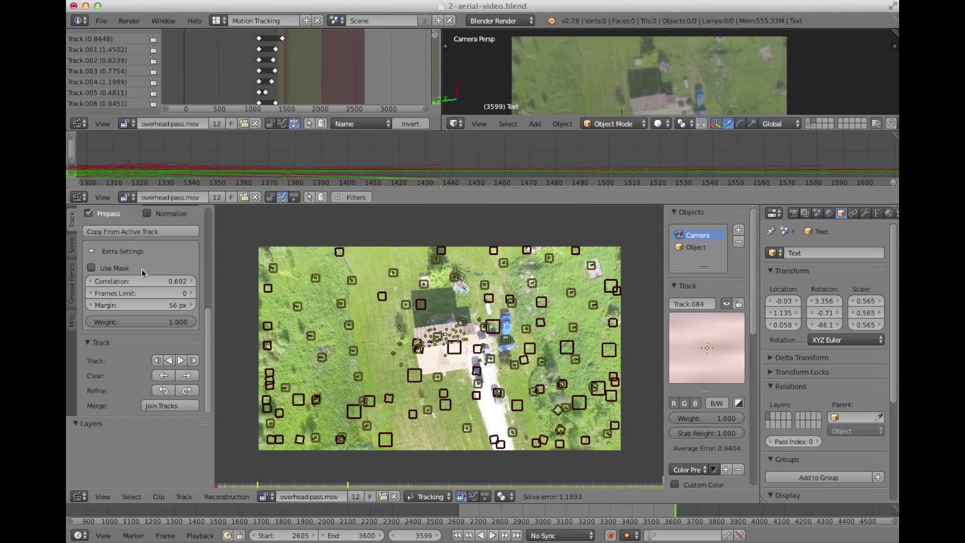
scroll(171, 320, up, 5)
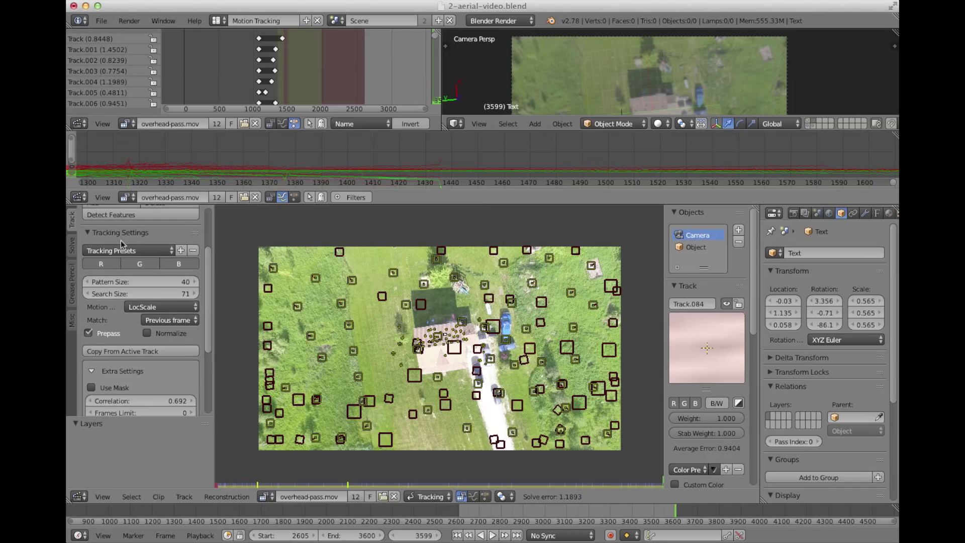
scroll(121, 240, up, 3)
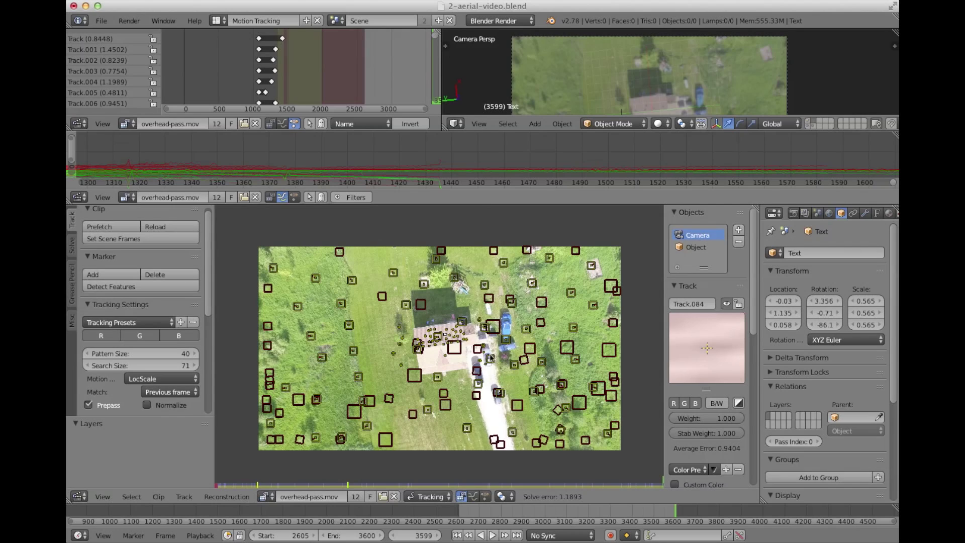
scroll(191, 370, down, 8)
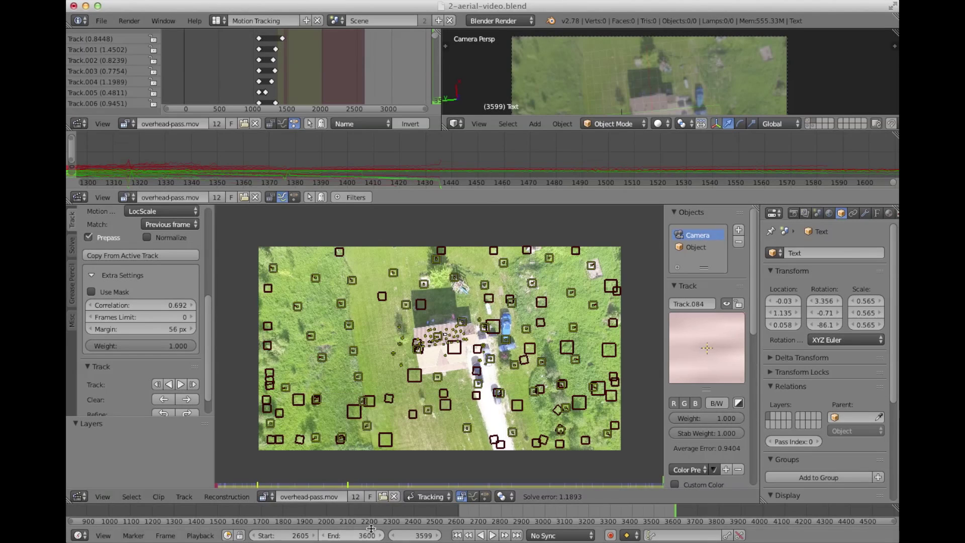
Step: Scrub the clip between frames 2614 and 3591 to examine how the camera markers follow the footage
click(460, 514)
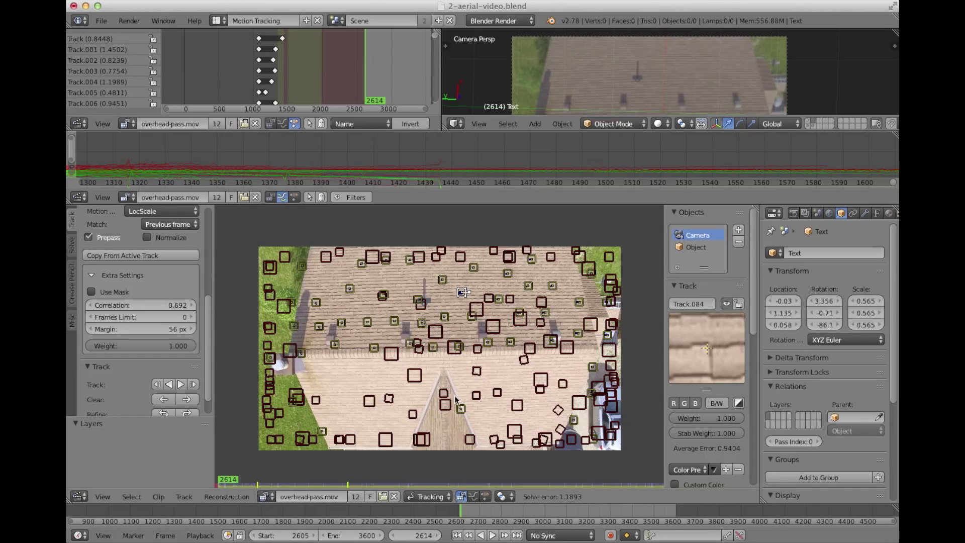
key(alt+a)
drag(463, 511, 497, 525)
drag(512, 526, 673, 510)
scroll(145, 312, up, 6)
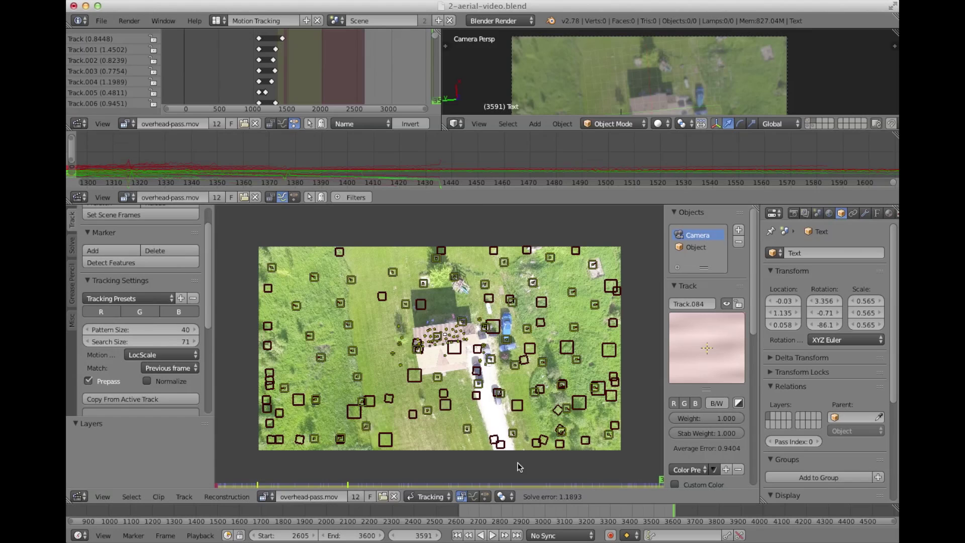
scroll(116, 283, down, 5)
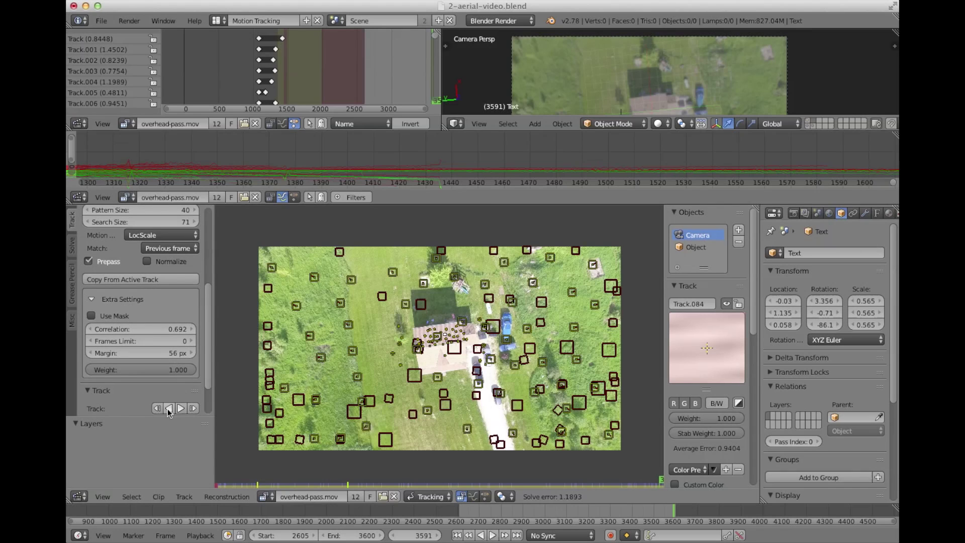
drag(673, 511, 461, 522)
Step: Examine the marker motion curves in the tracking graph, focusing on the section around frames 3100 to 3200
scroll(426, 159, down, 3)
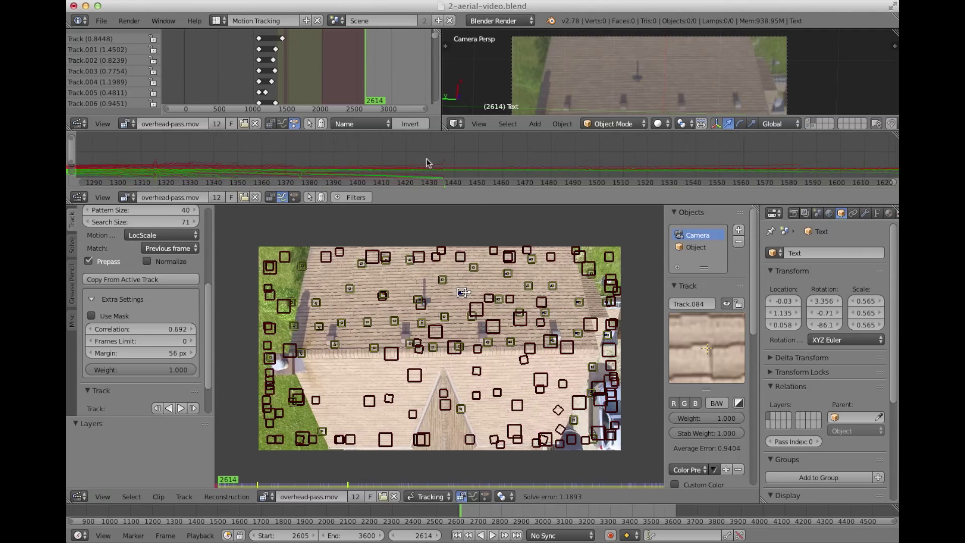
scroll(421, 165, down, 4)
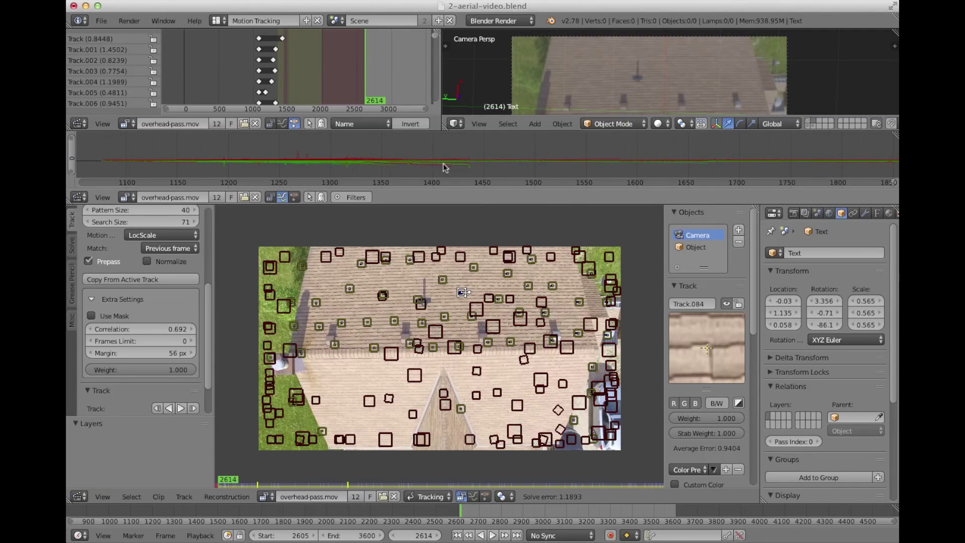
scroll(516, 156, up, 5)
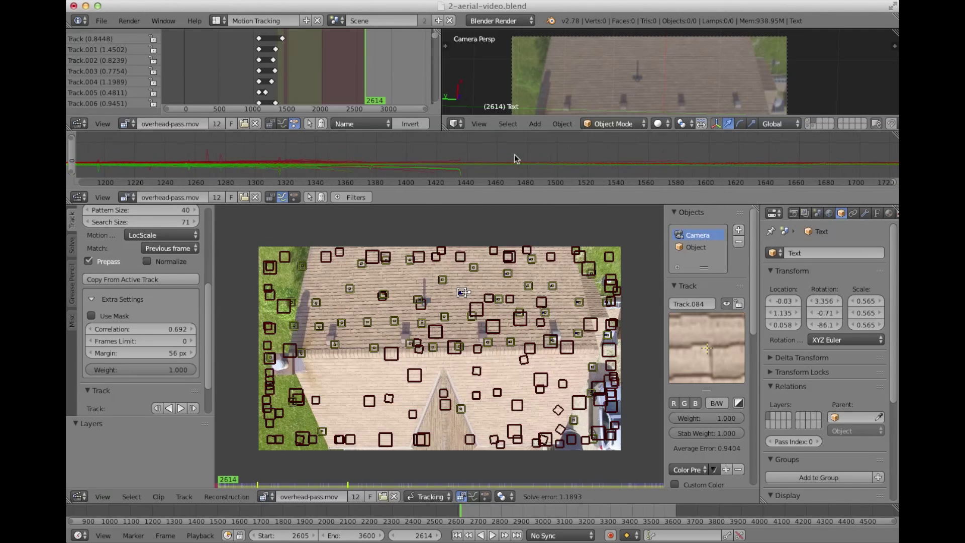
scroll(794, 159, right, 10)
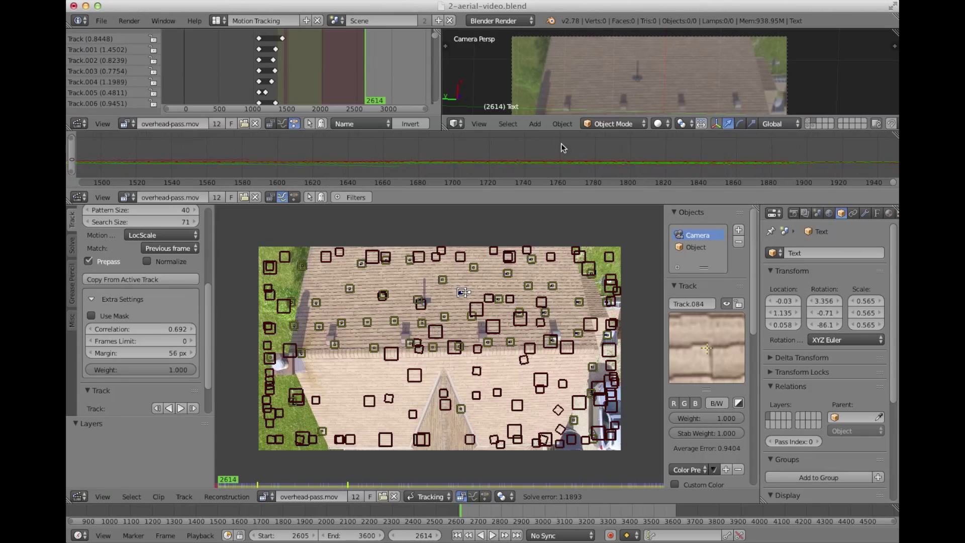
mouse_move(601, 163)
middle_down()
mouse_move(553, 161)
mouse_move(729, 153)
mouse_move(331, 166)
mouse_move(729, 167)
mouse_move(693, 151)
mouse_move(498, 144)
mouse_move(664, 160)
mouse_move(447, 152)
mouse_move(534, 159)
mouse_move(354, 173)
mouse_move(476, 162)
mouse_move(614, 168)
middle_up()
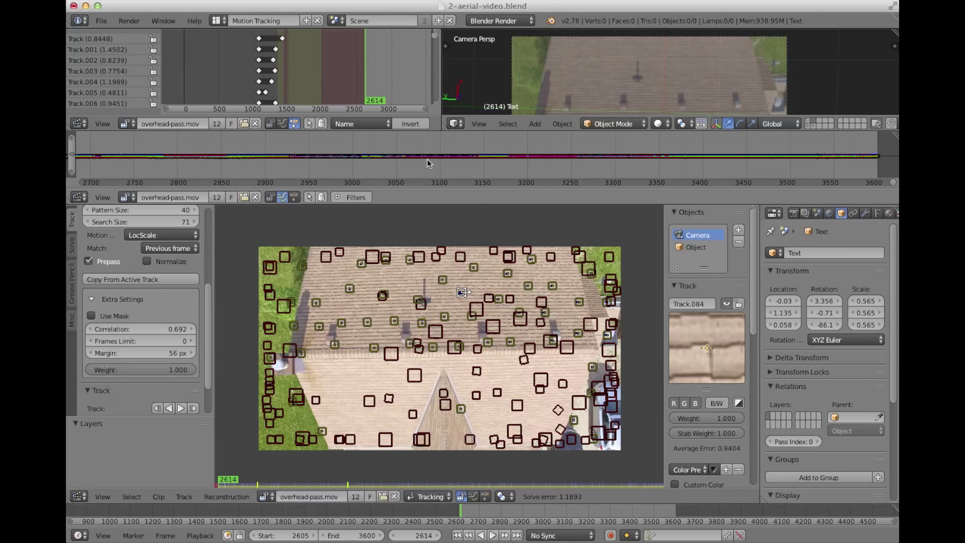
scroll(451, 150, up, 6)
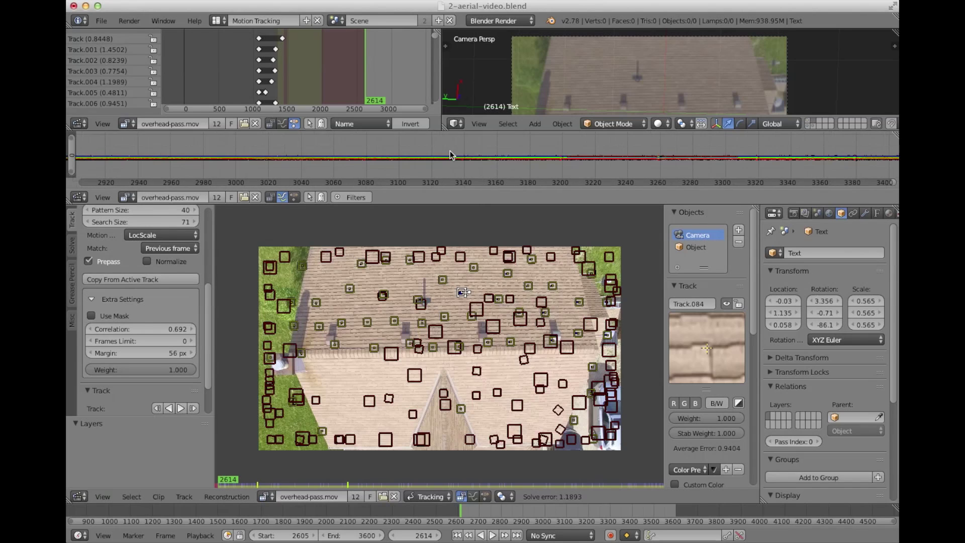
ctrl+middle_drag(453, 154, 483, 198)
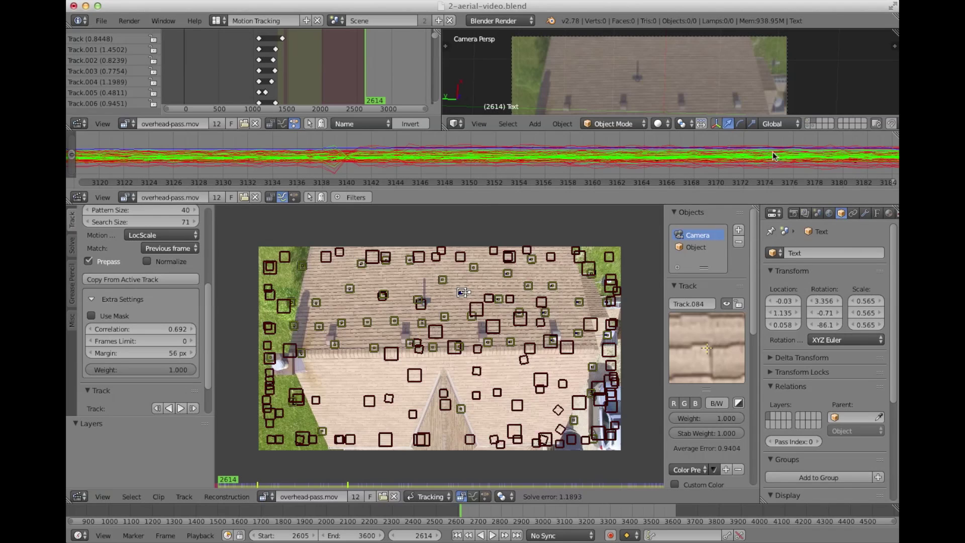
scroll(550, 154, down, 1)
scroll(551, 154, down, 2)
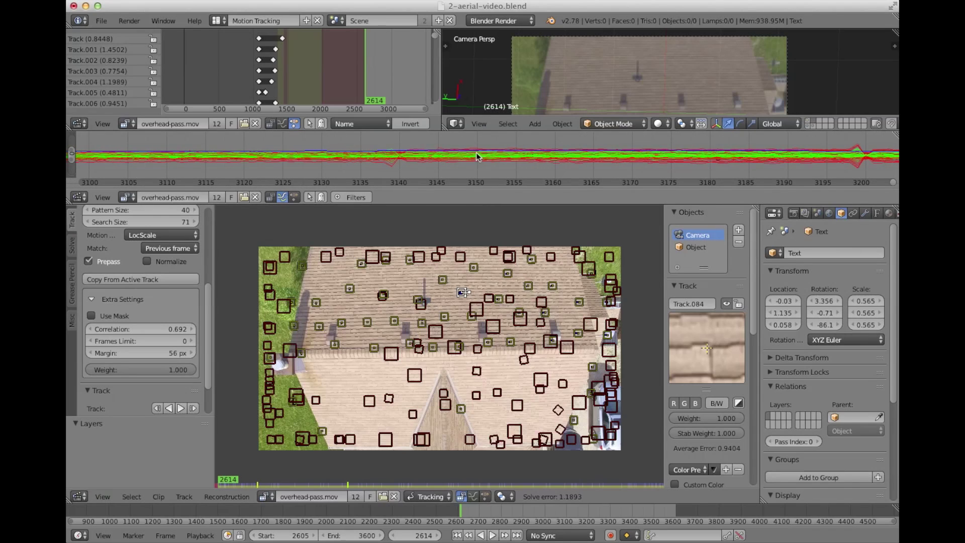
scroll(488, 152, down, 1)
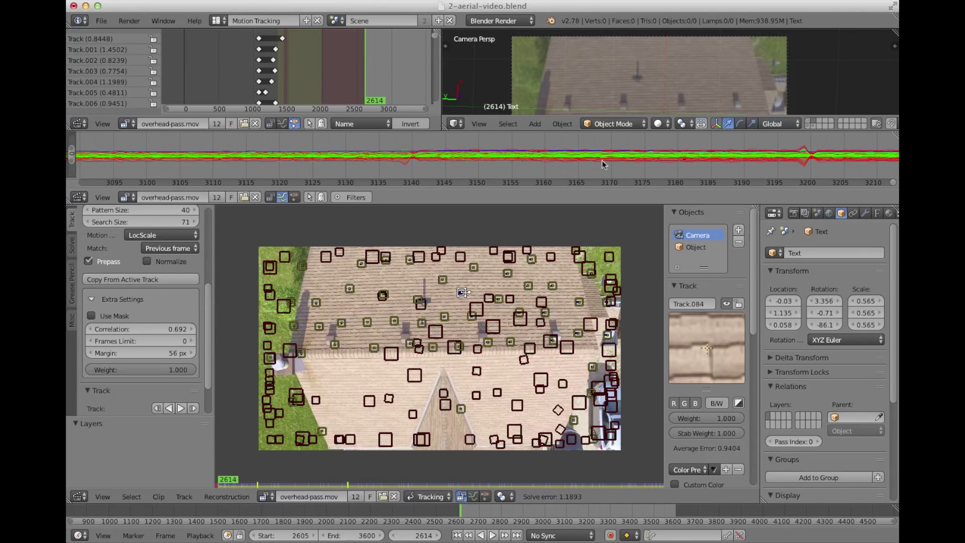
scroll(439, 155, down, 1)
scroll(439, 155, down, 1)
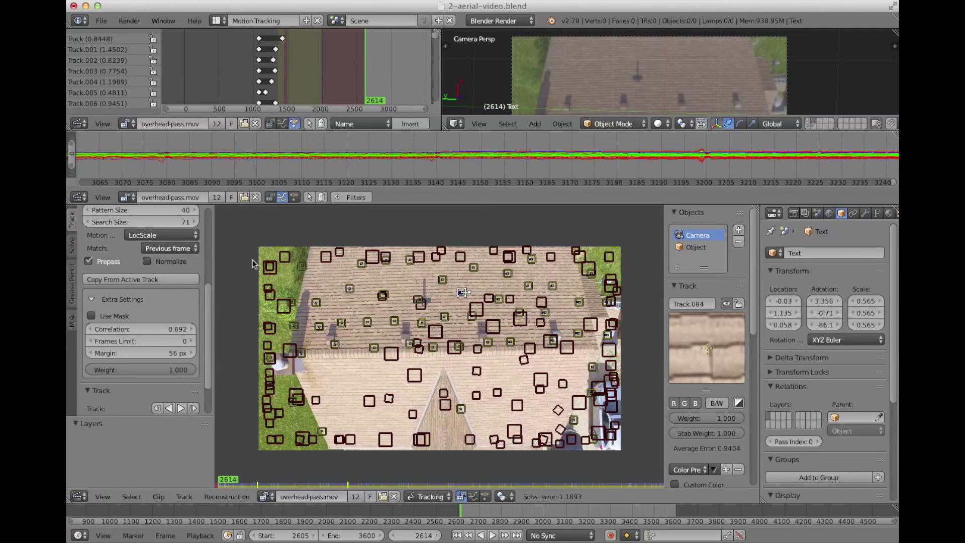
scroll(478, 153, down, 3)
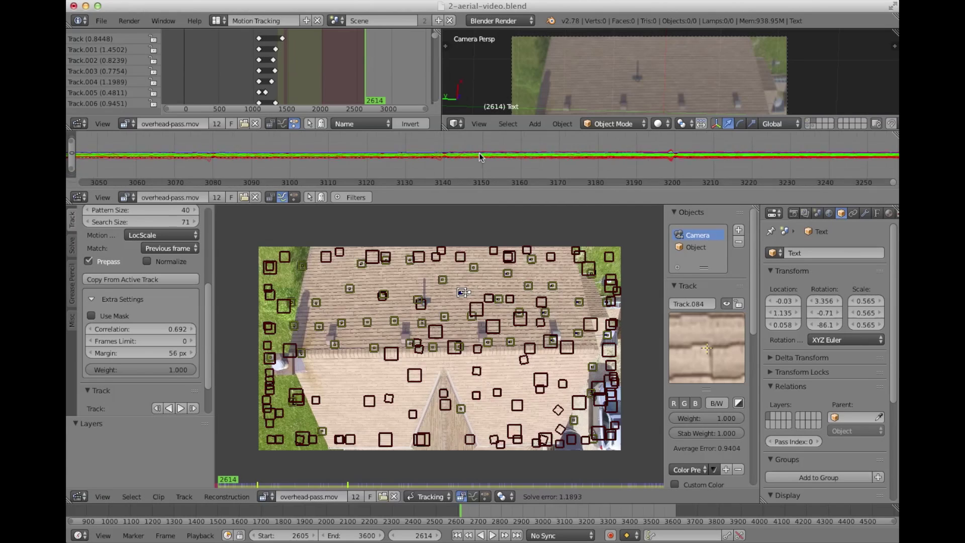
Step: Open the camera solve settings and scrub the clip between frames 2614 and 2932 to examine the markers around keyframes A and B
scroll(478, 153, down, 1)
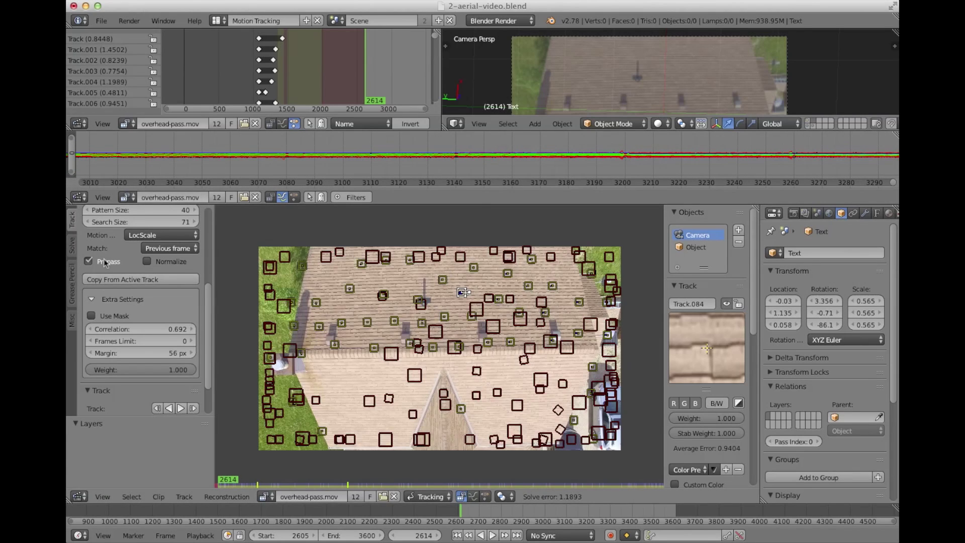
click(73, 245)
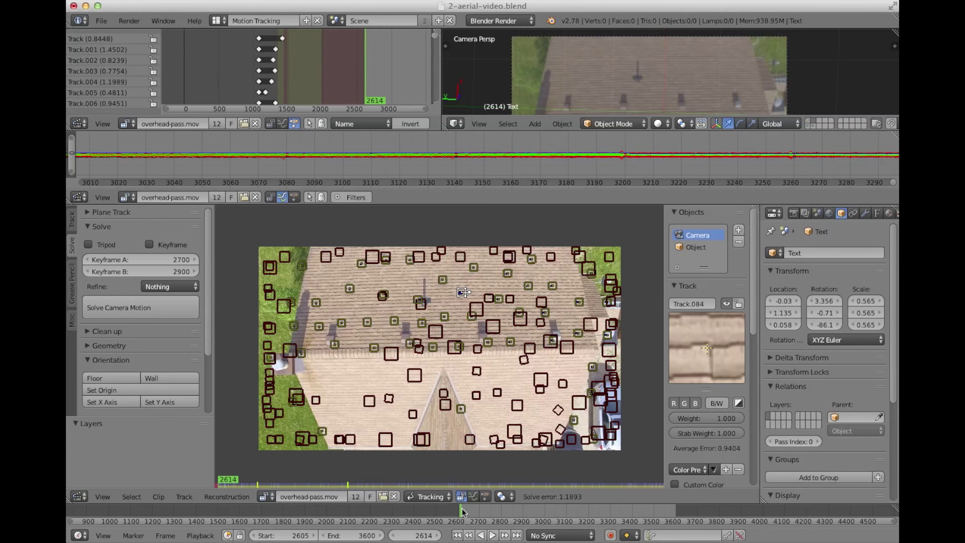
mouse_move(460, 510)
mouse_down()
mouse_move(494, 510)
mouse_move(452, 513)
mouse_move(462, 511)
mouse_up()
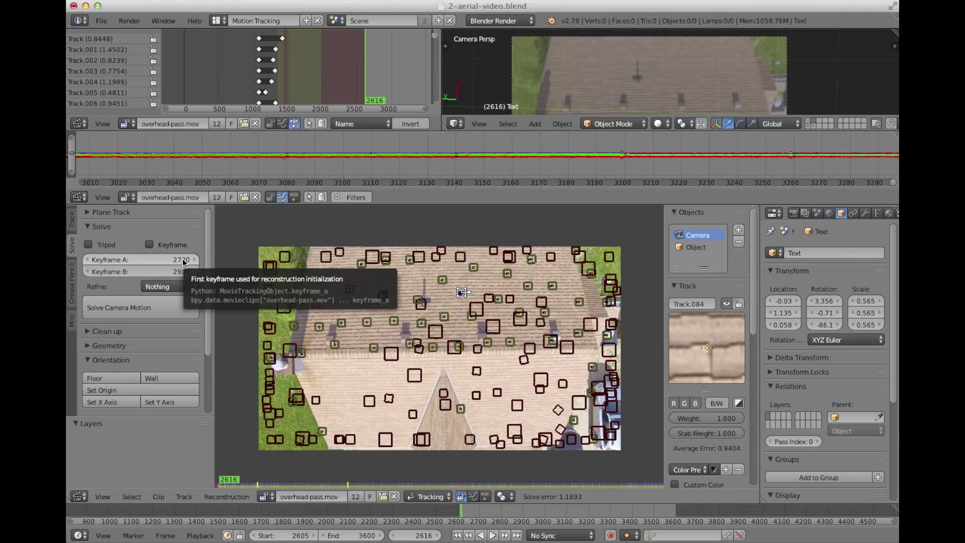
drag(459, 511, 530, 511)
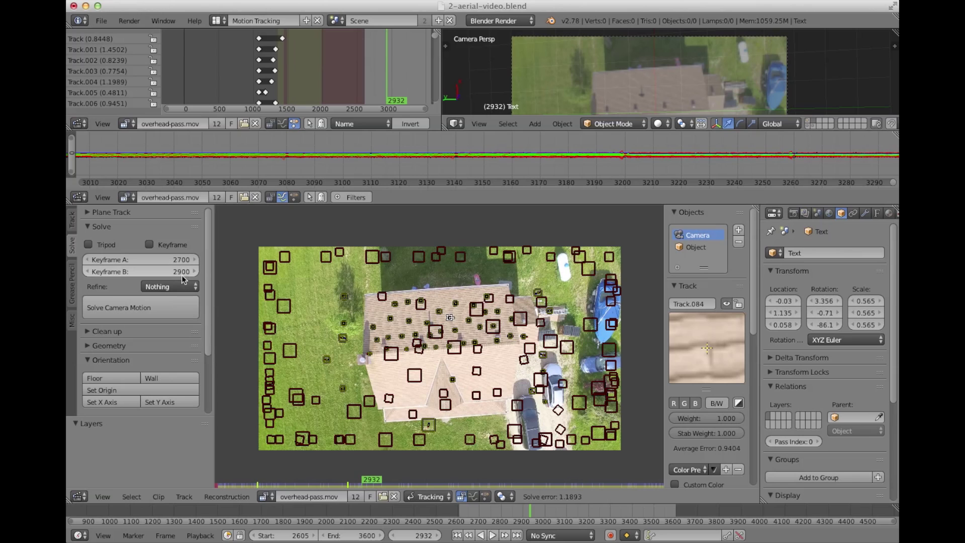
drag(530, 513, 463, 511)
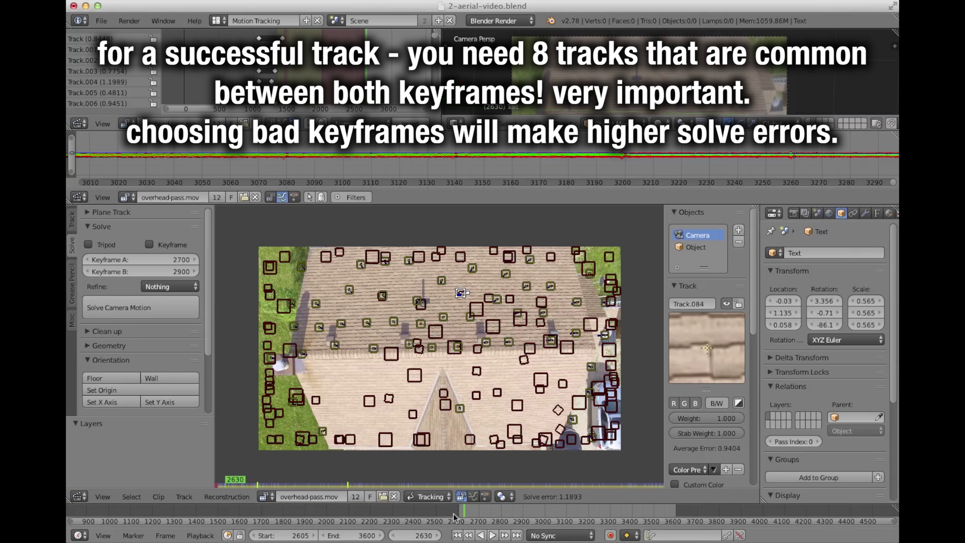
drag(466, 513, 473, 513)
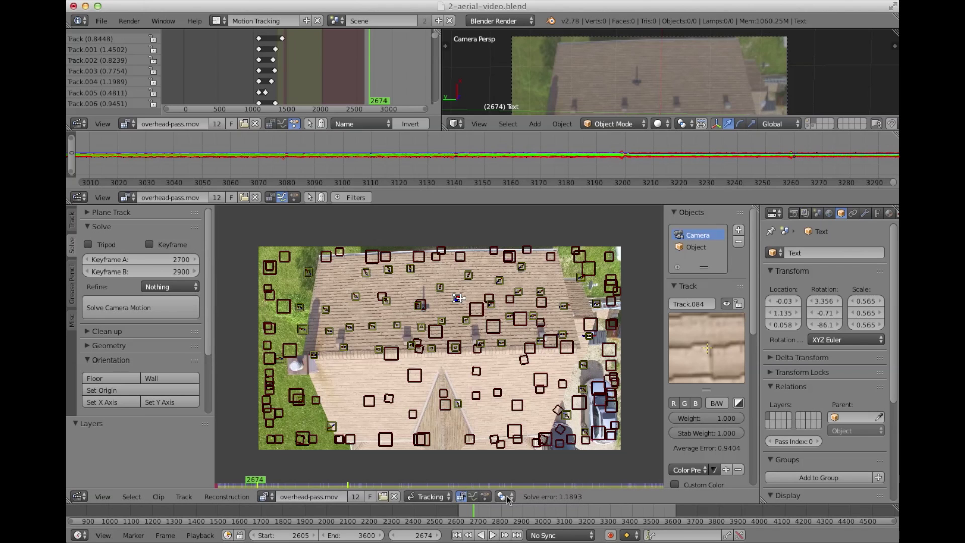
Step: Scrub the clip forward to frame 3338 and back to frame 3003 to compare the markers shared across the footage
key(alt+a)
drag(478, 511, 618, 507)
key(alt+a)
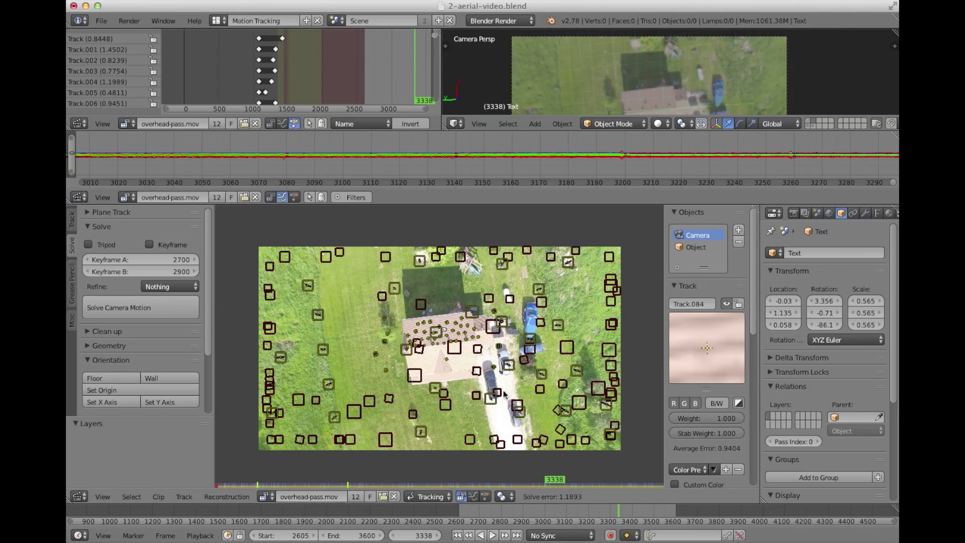
key(shift+alt+a)
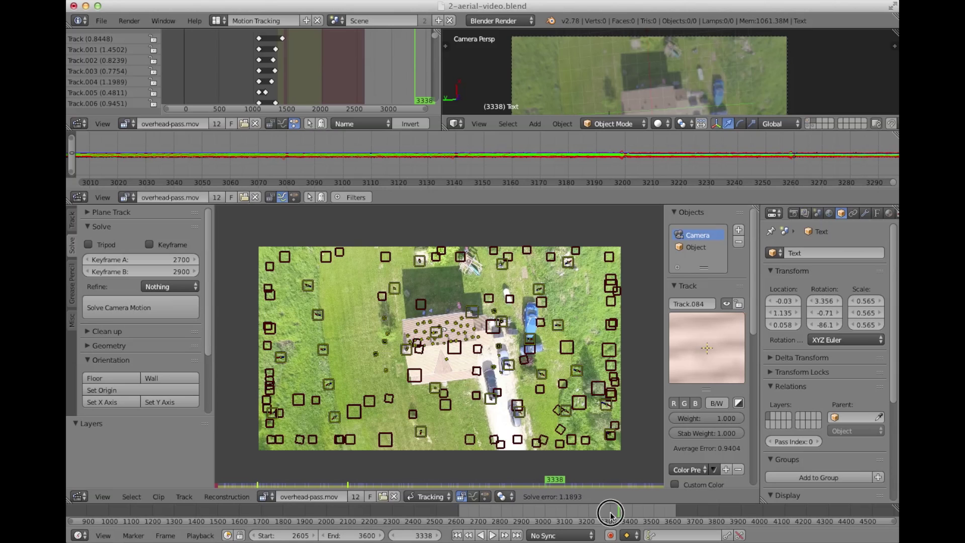
key(alt+a)
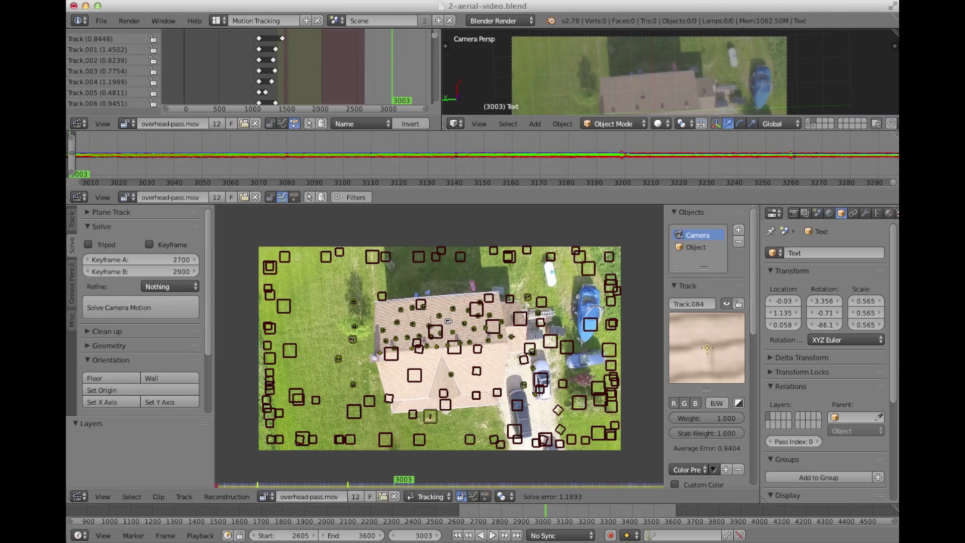
Step: Examine the 3D scene's orientation against the footage, both through the camera and from a free perspective view
scroll(637, 80, down, 5)
middle_drag(780, 65, 764, 32)
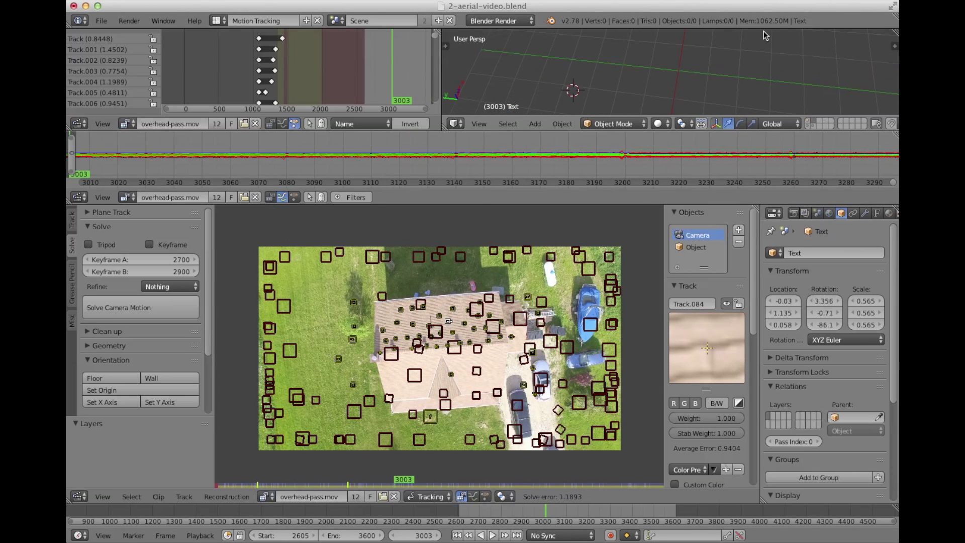
key(KP_0)
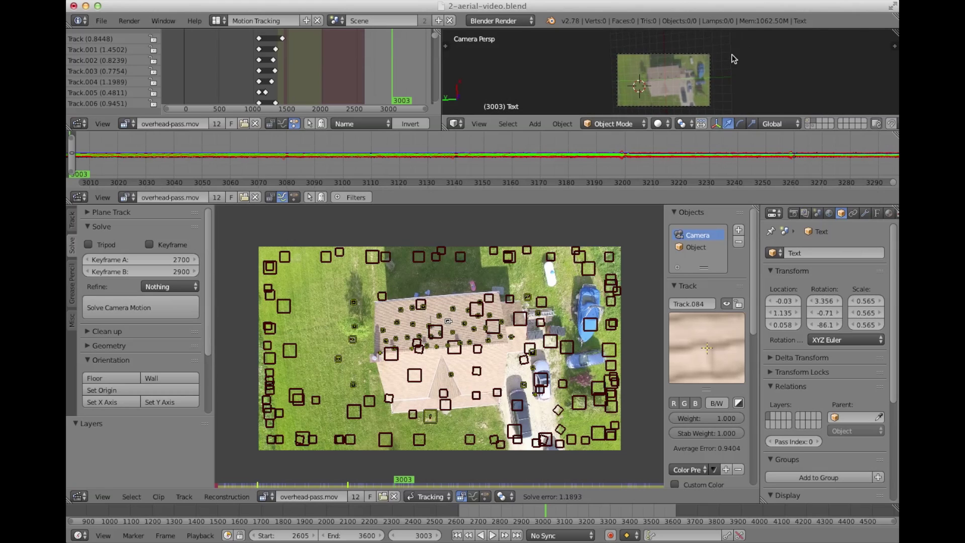
scroll(739, 65, up, 4)
shift+middle_drag(745, 74, 740, 51)
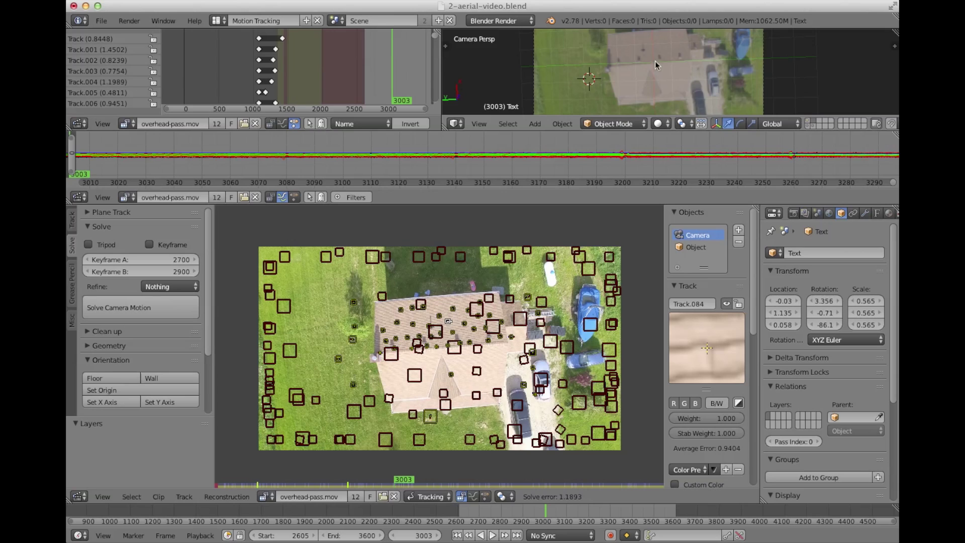
middle_drag(679, 77, 654, 31)
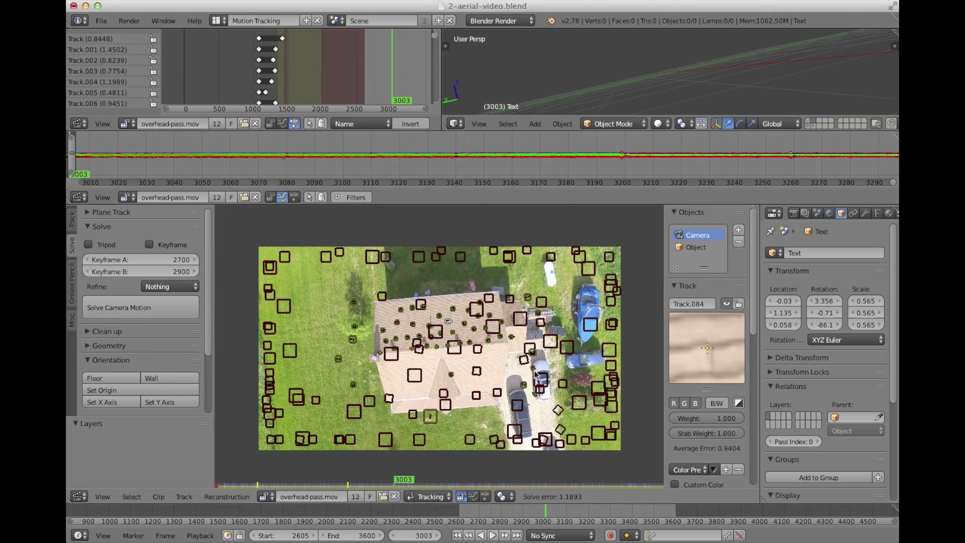
Step: Select three ground markers at frame 3003: two on the grass beside the tree and one behind the house's far corner
scroll(467, 345, up, 5)
key(Home)
scroll(360, 331, up, 1)
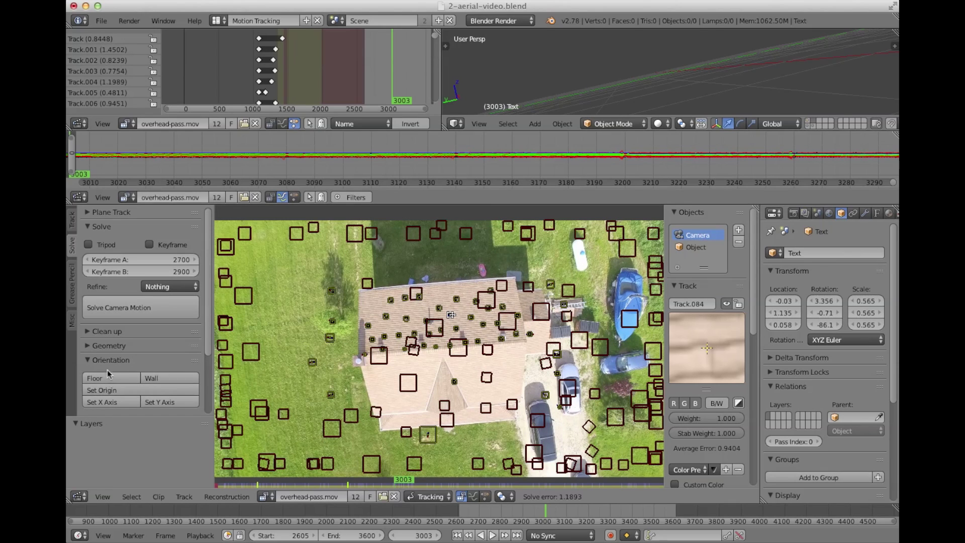
click(333, 290)
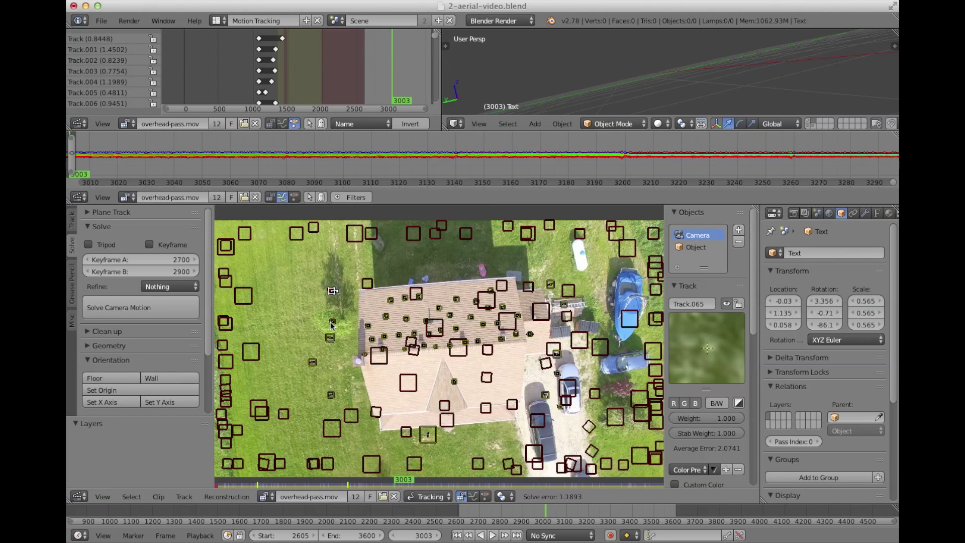
shift+click(331, 338)
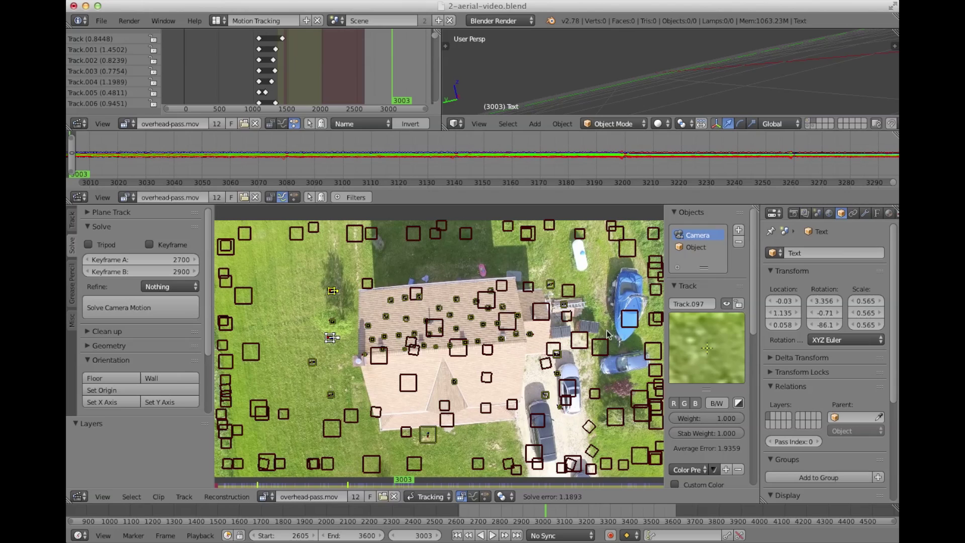
shift+click(551, 284)
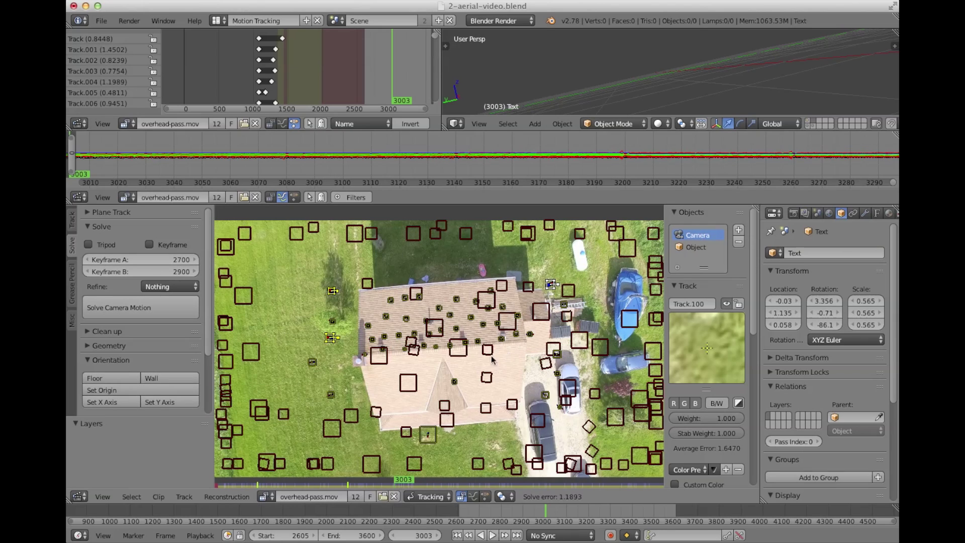
Step: Select a single marker on the roof ridge, reveal the remaining orientation options, and select the Track.084 marker on the upper roof
click(451, 346)
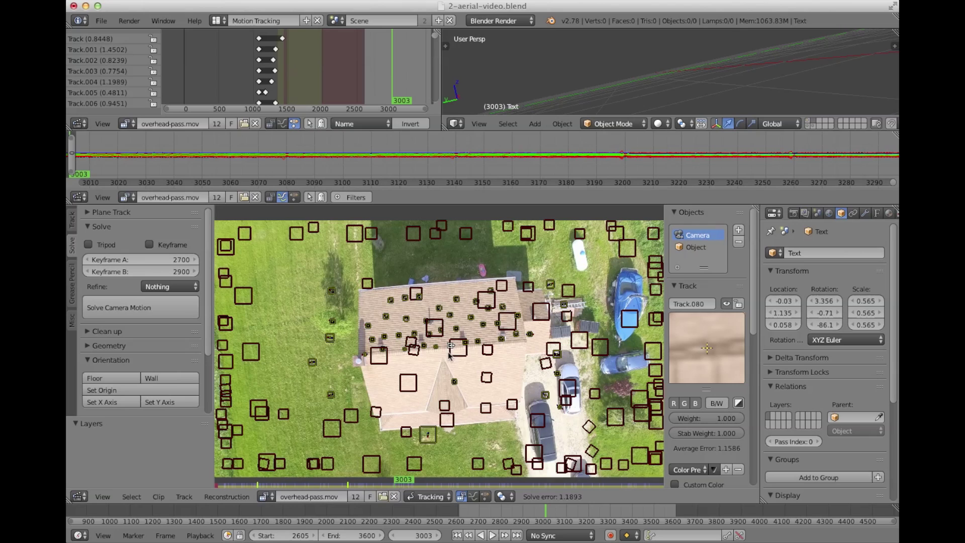
scroll(121, 382, down, 4)
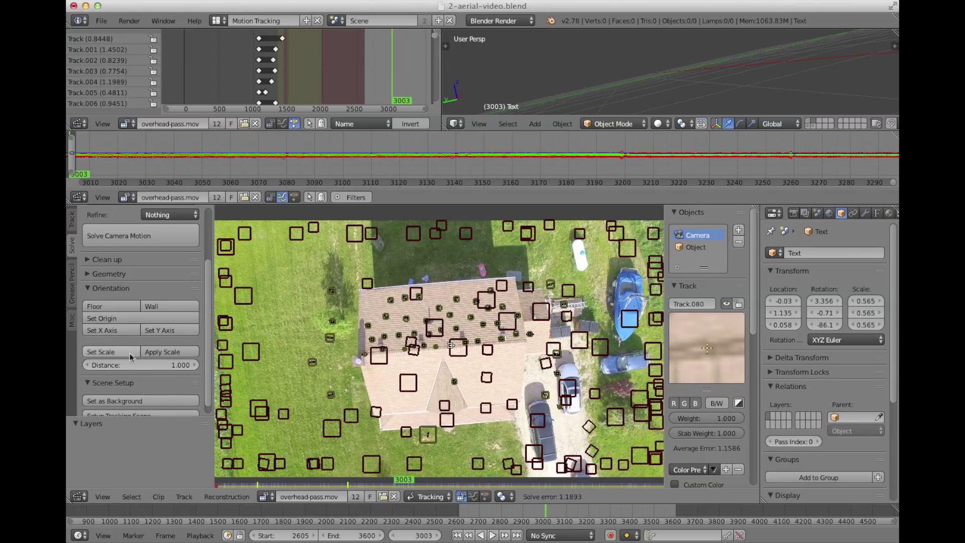
click(115, 318)
click(452, 315)
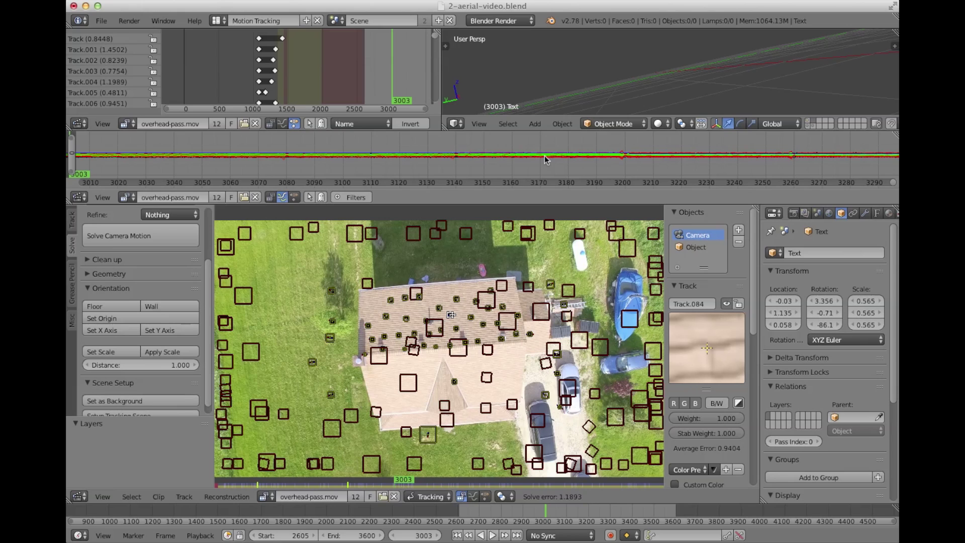
key(KP_0)
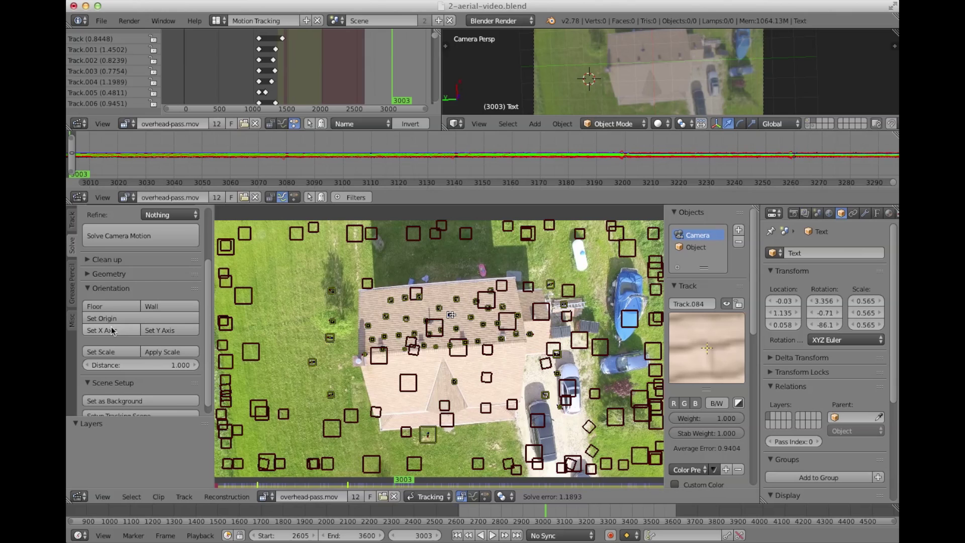
Step: Select a pair of neighbouring markers along the roof ridge, with Track.077 as the active one
click(480, 342)
click(501, 340)
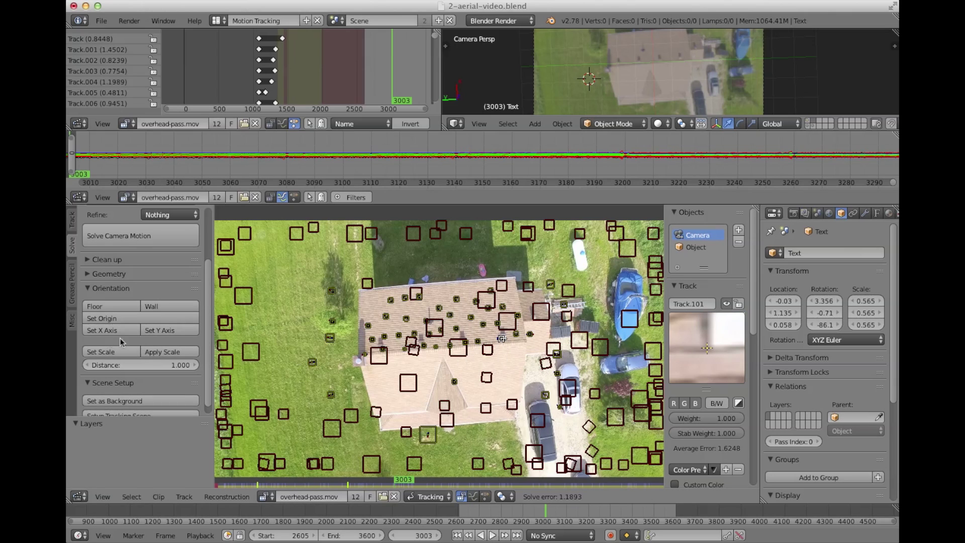
scroll(179, 325, down, 1)
click(478, 342)
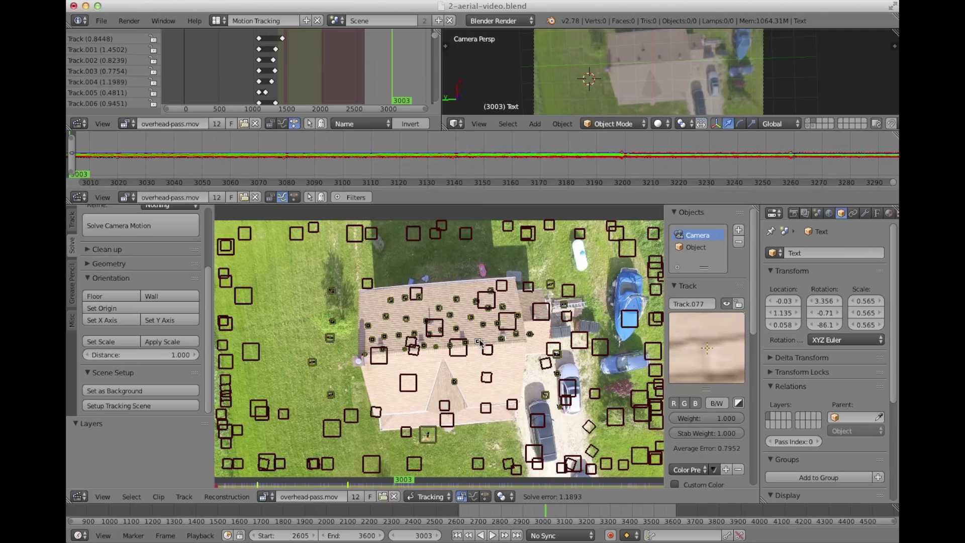
click(467, 346)
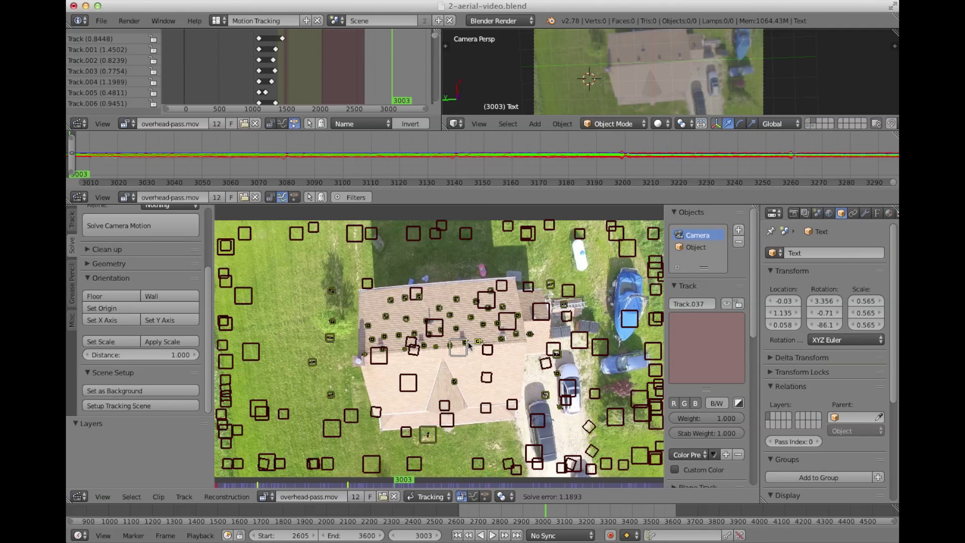
click(476, 344)
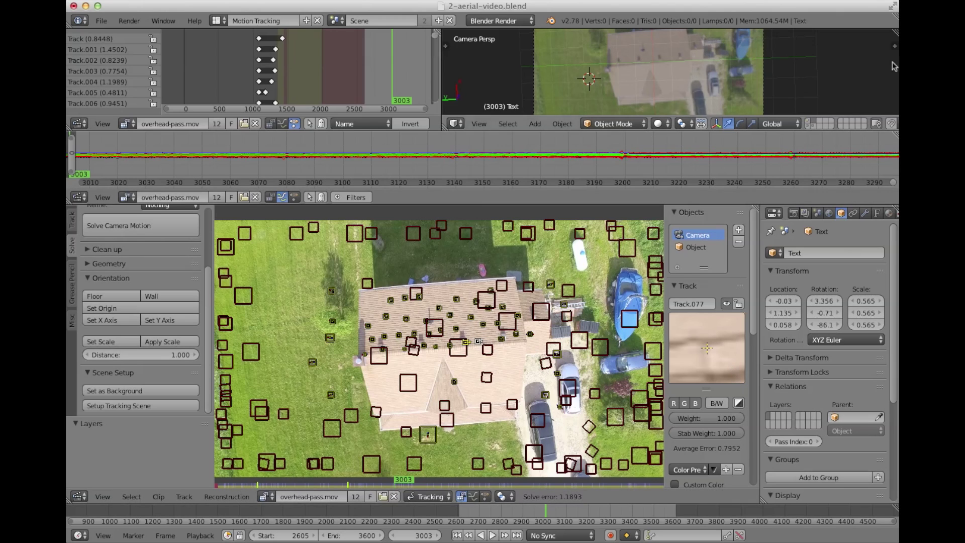
Step: Show the 3D view's properties and look through them down to the 3D cursor settings
key(n)
scroll(849, 65, down, 6)
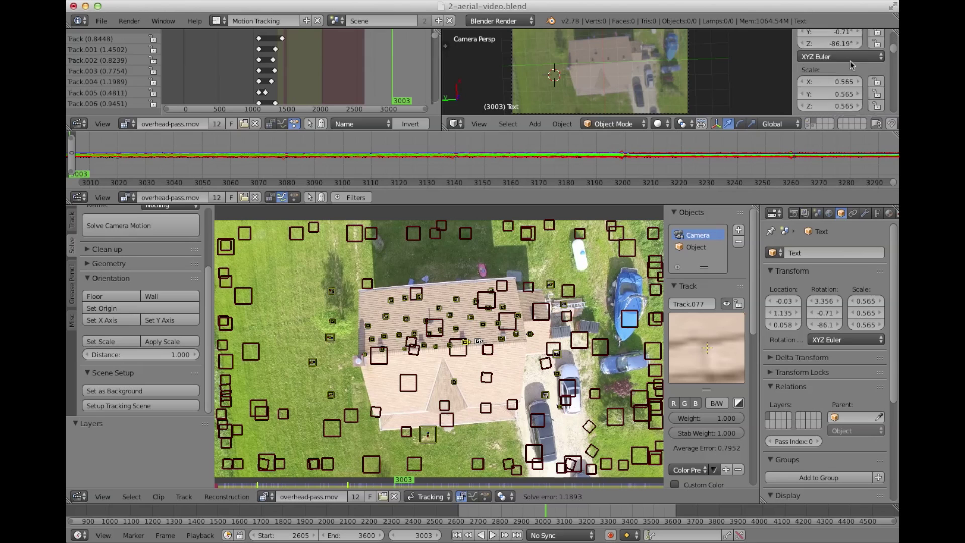
scroll(851, 61, down, 6)
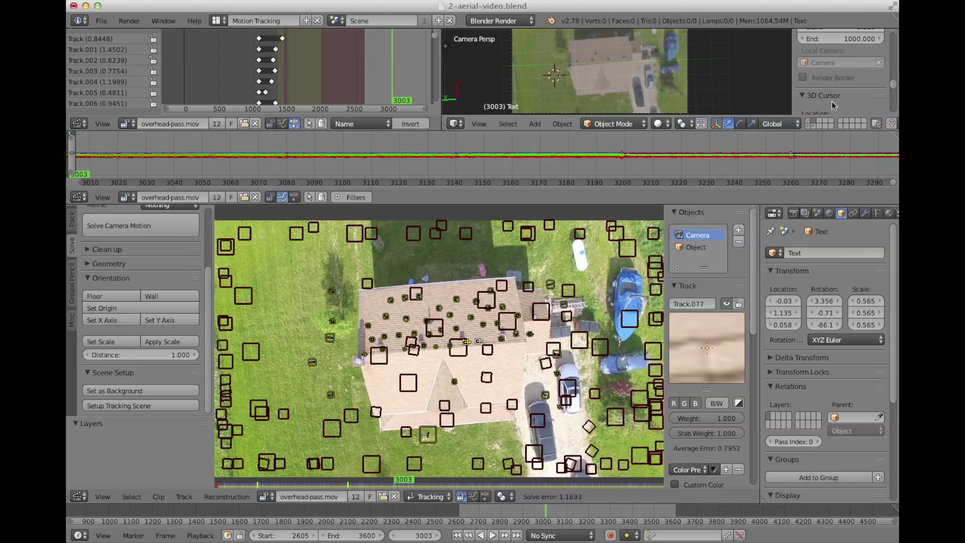
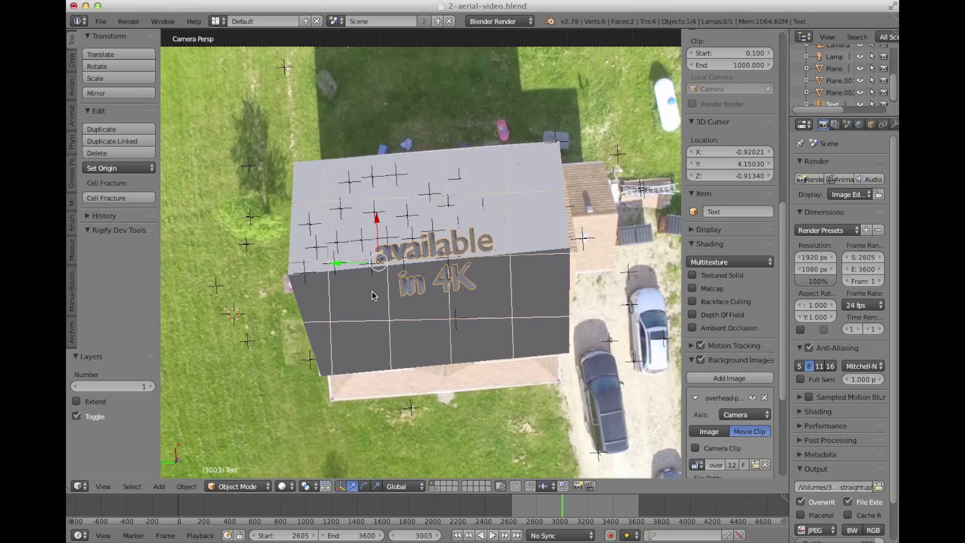
Step: Select the roof plane and the 3D text in turn, and examine how they sit relative to the tracked points
right_click(439, 317)
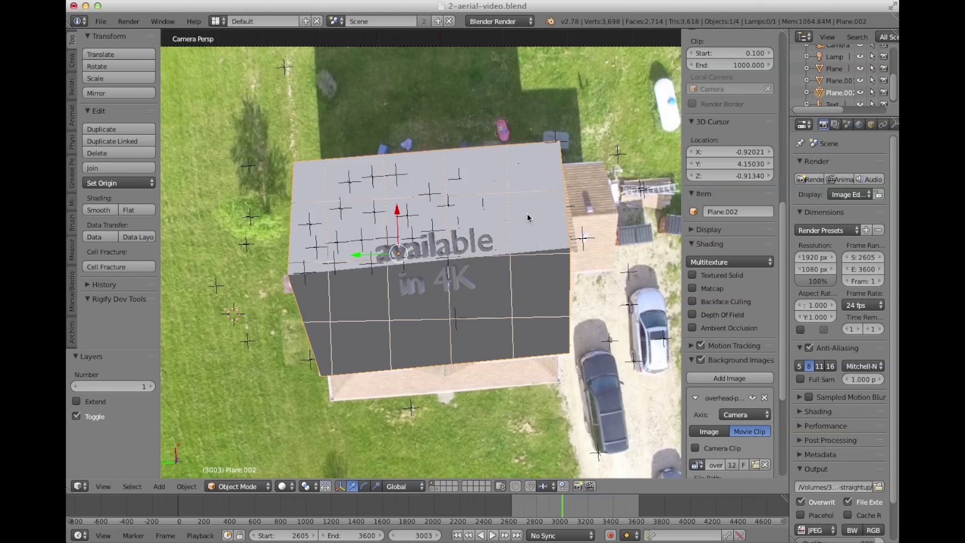
middle_drag(484, 317, 447, 247)
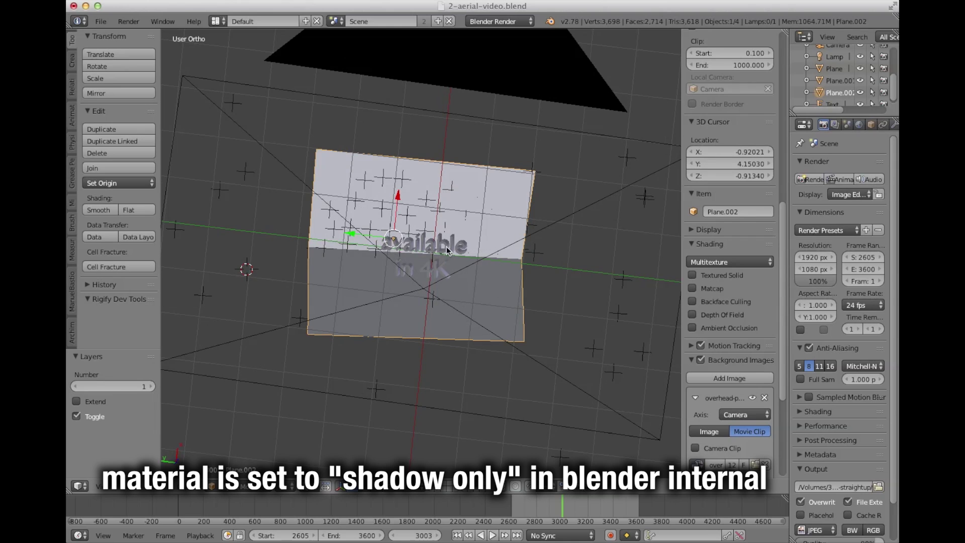
right_click(462, 243)
right_click(463, 243)
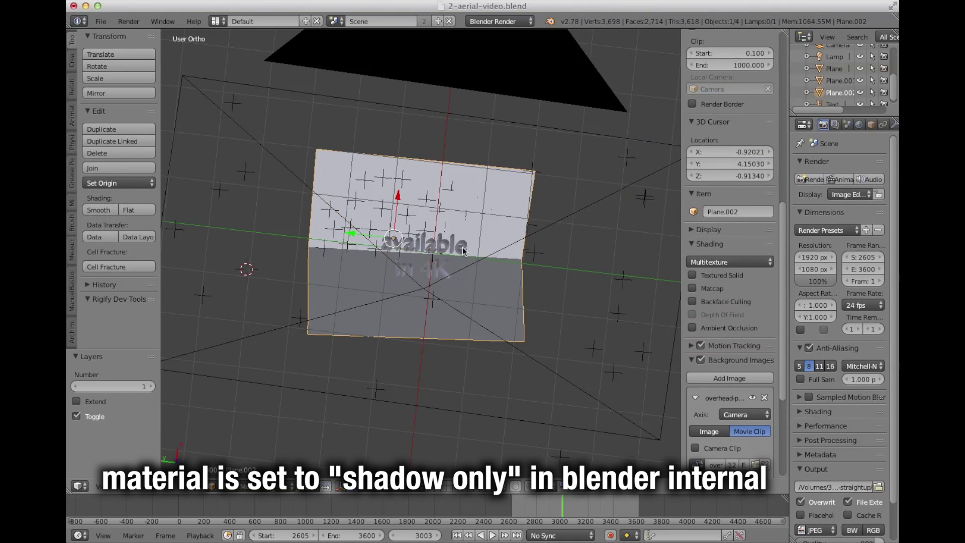
middle_drag(457, 242, 417, 165)
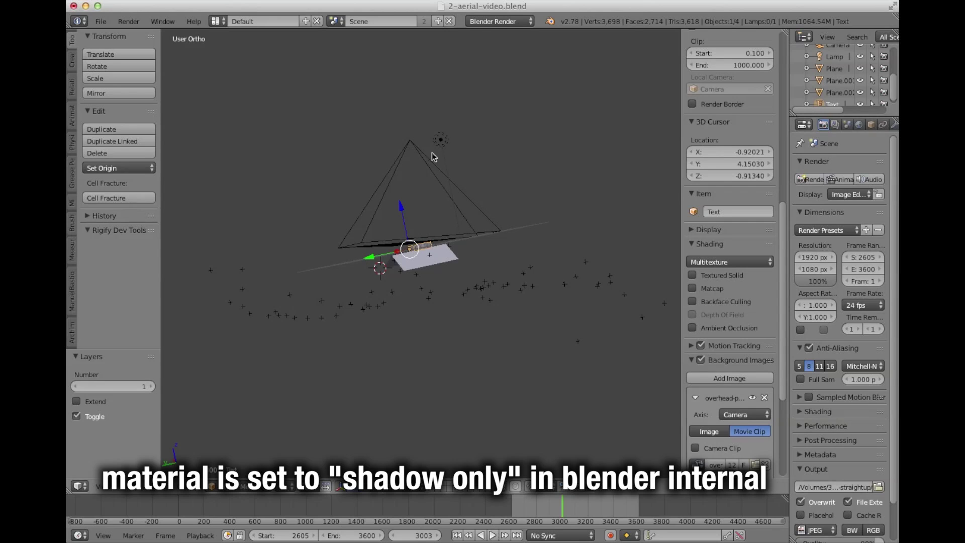
Step: Select the lamp and examine its placement relative to the camera and roof, through the camera and from the side
right_click(446, 145)
key(KP_5)
key(KP_0)
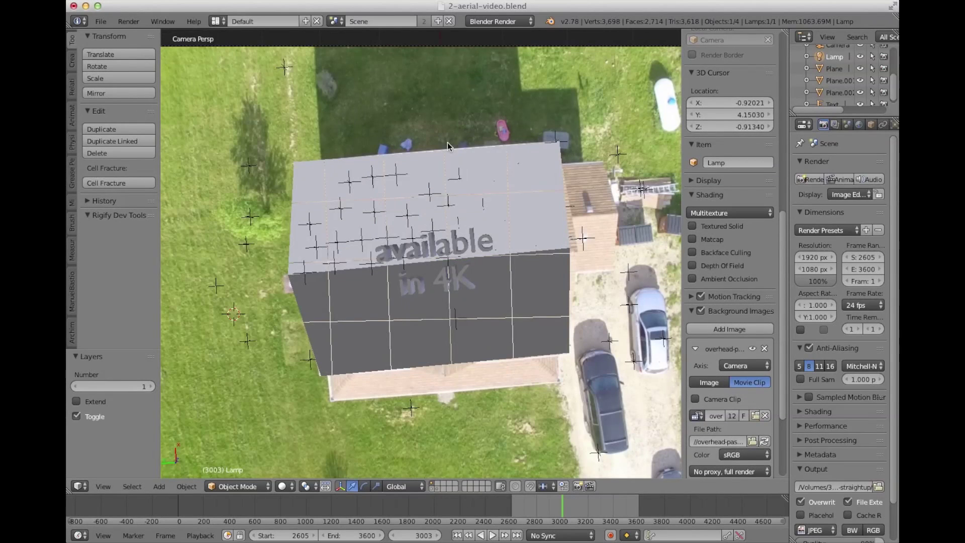
scroll(447, 144, down, 6)
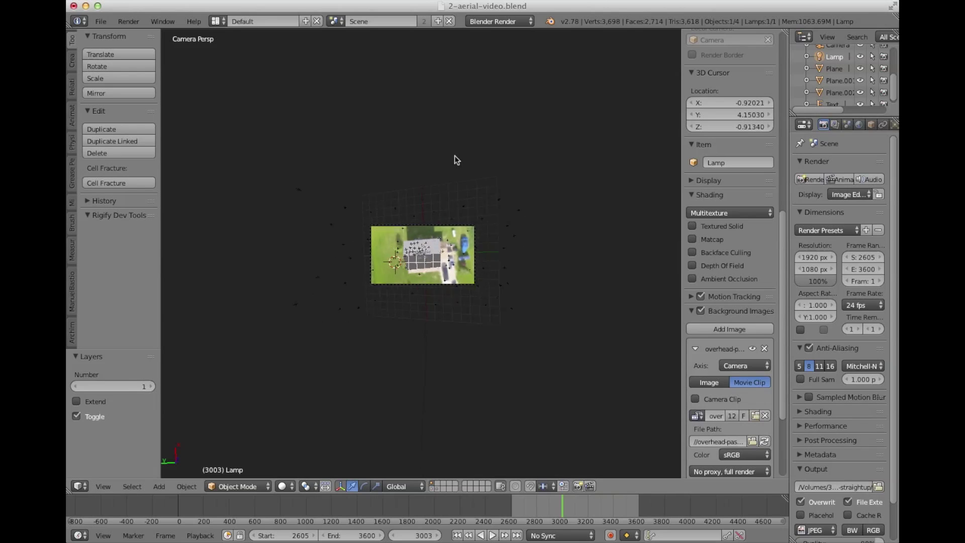
middle_drag(458, 159, 438, 122)
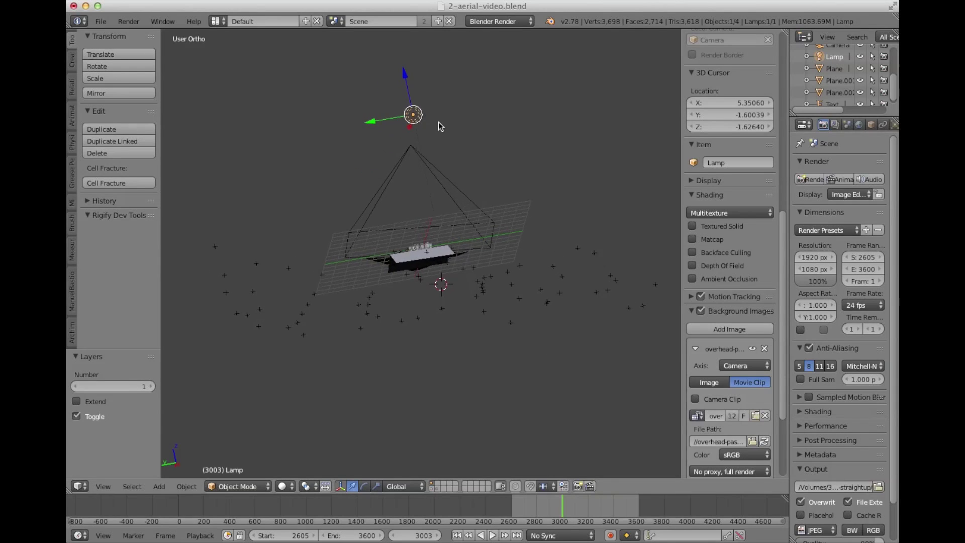
Step: Examine the lamp's position relative to the camera, roof and tracked points in the front, right and camera views
key(KP_1)
key(KP_3)
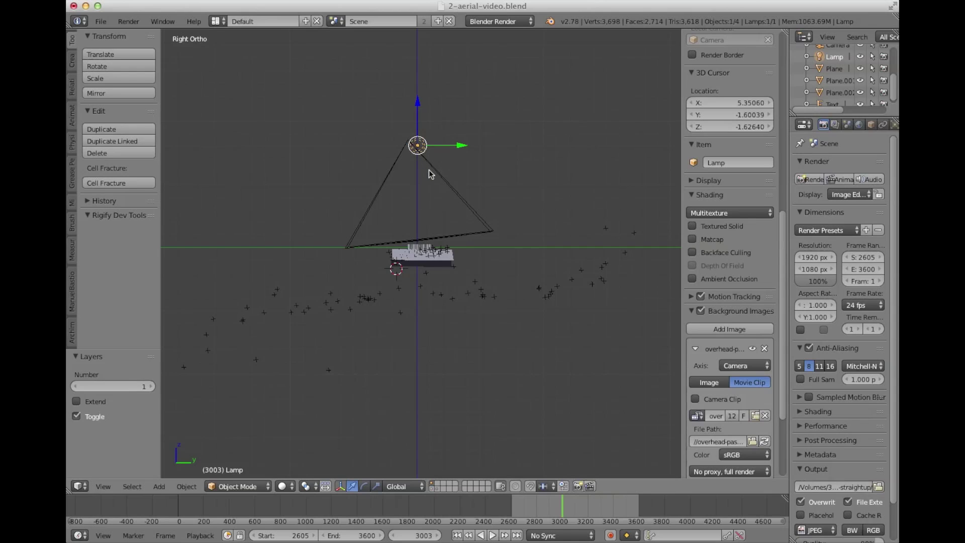
key(KP_1)
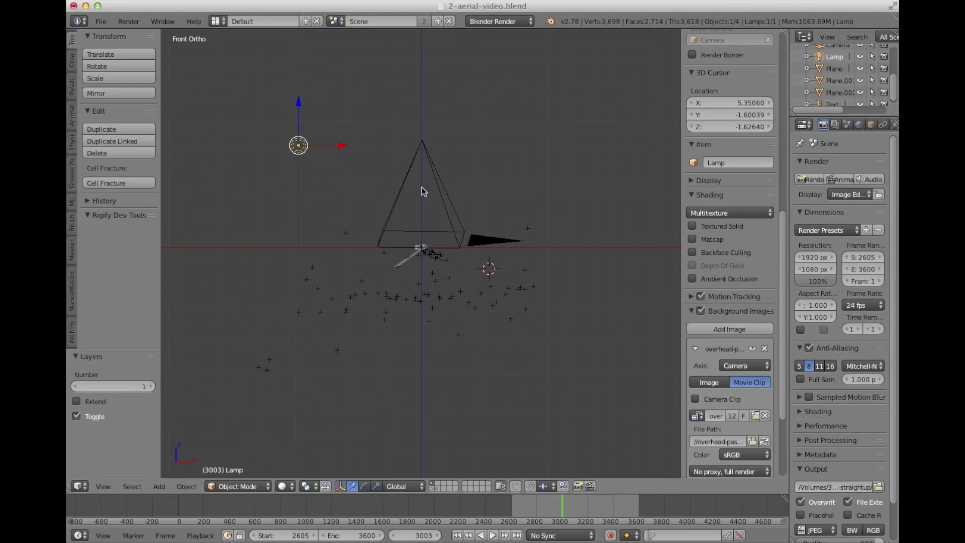
key(KP_0)
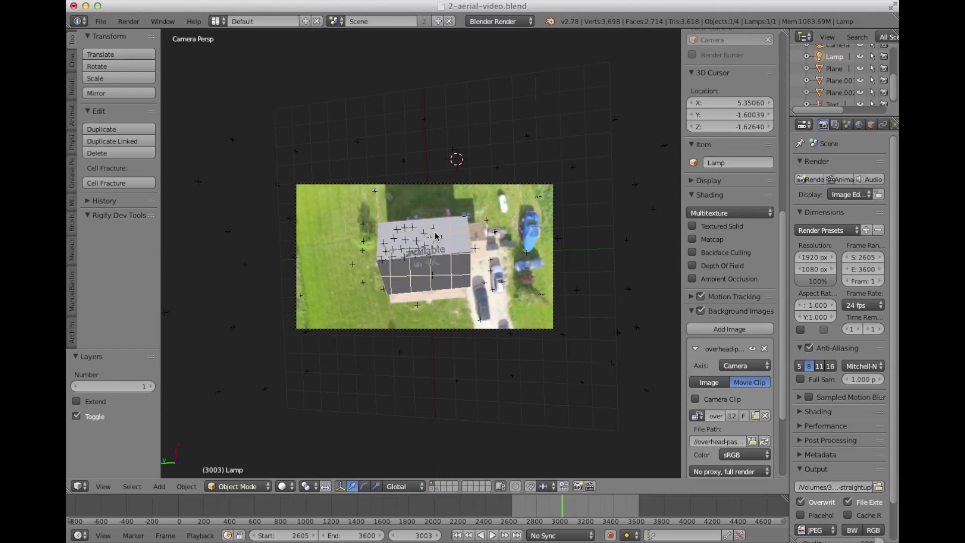
key(Home)
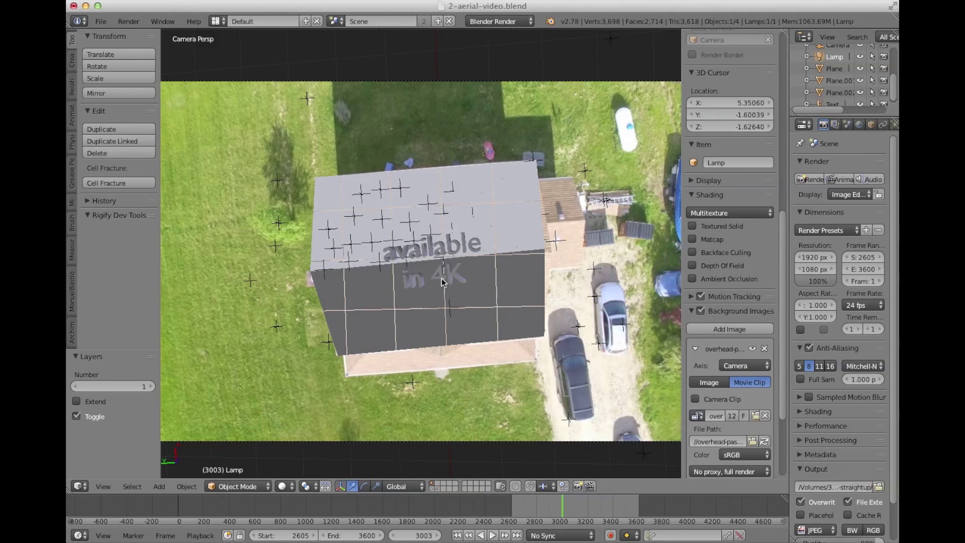
scroll(460, 300, down, 1)
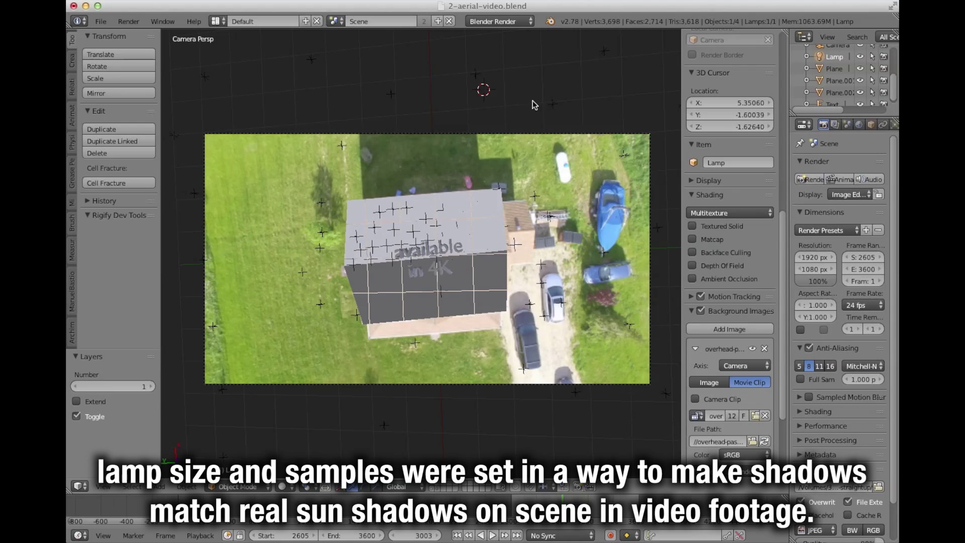
click(459, 437)
scroll(477, 177, down, 2)
middle_drag(477, 176, 444, 190)
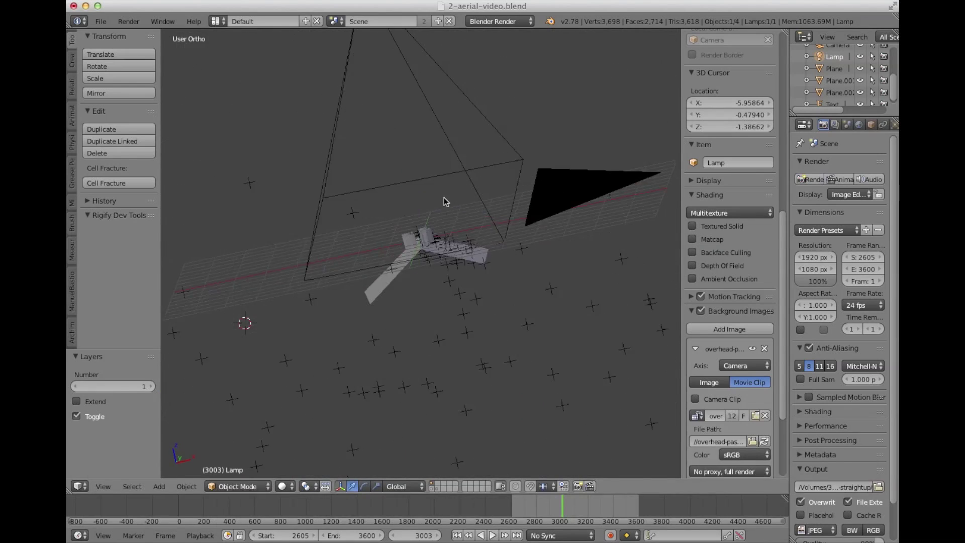
key(KP_3)
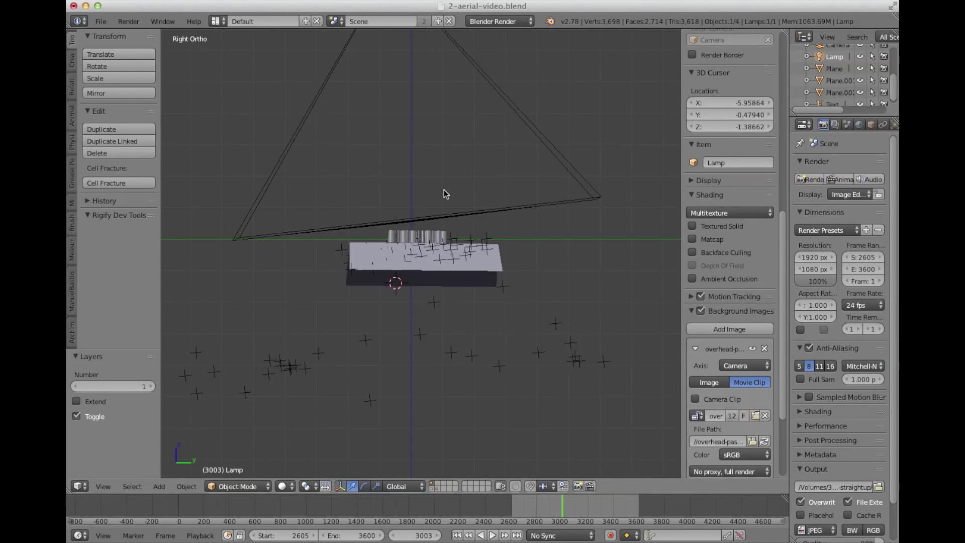
key(KP_1)
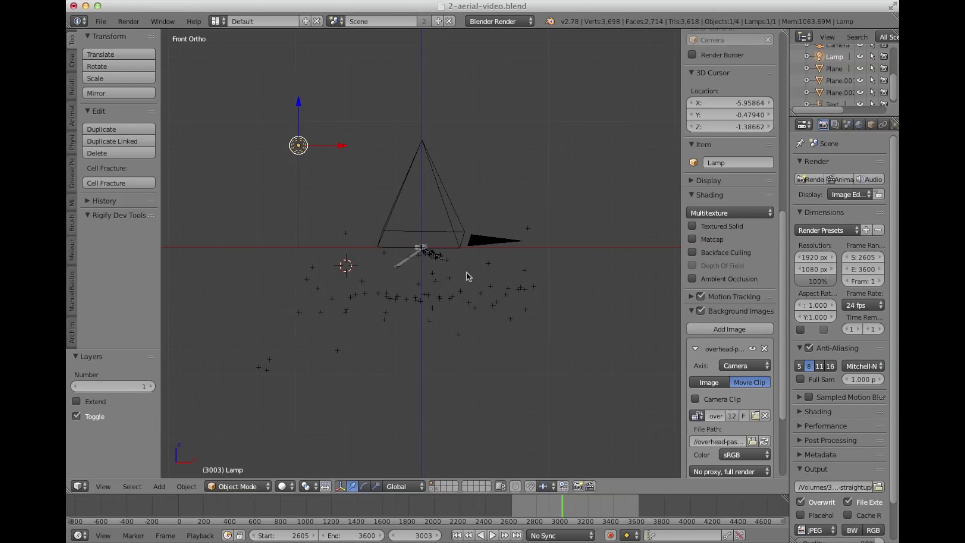
key(KP_0)
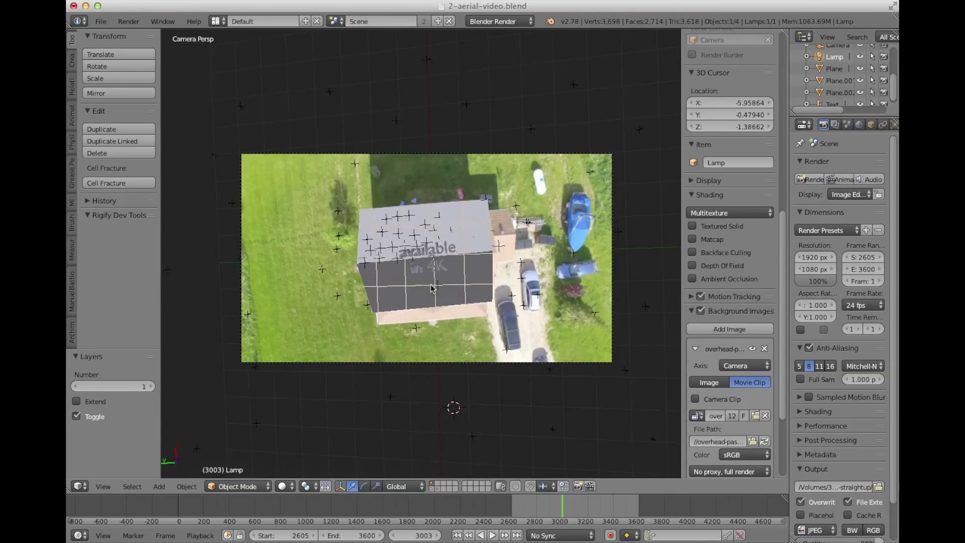
Step: Preview the rendered text and its shadows on the roof through the camera, close up and from farther out, and switch to wireframe display
key(shift+z)
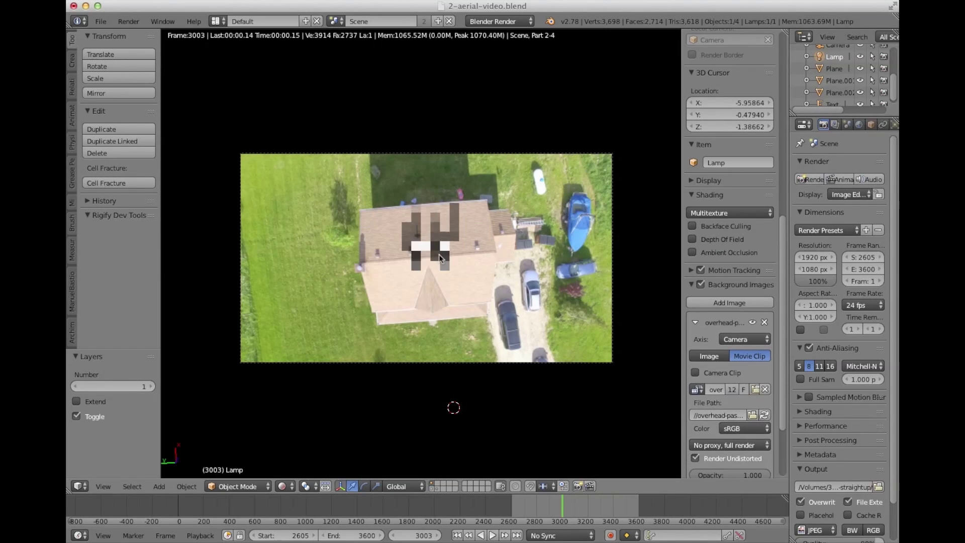
scroll(440, 241, up, 8)
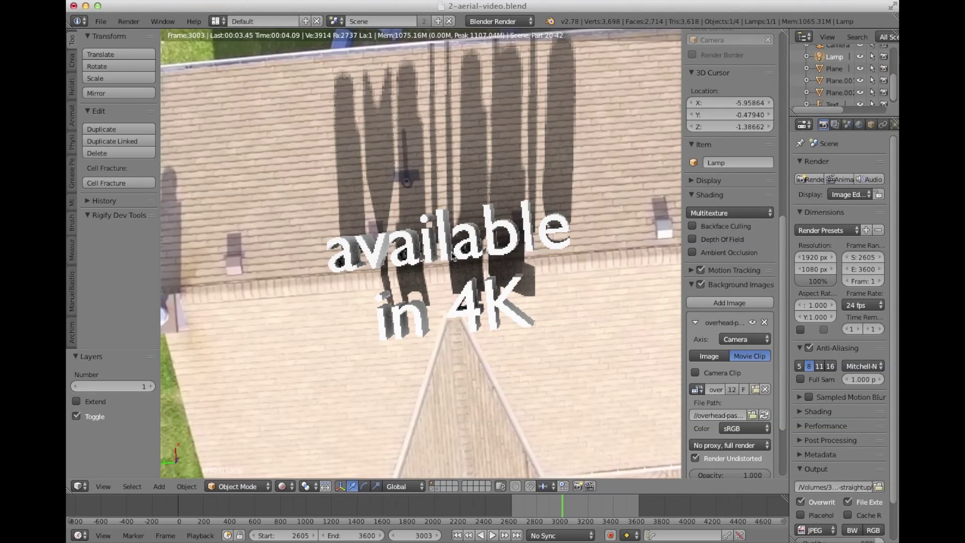
scroll(472, 257, down, 4)
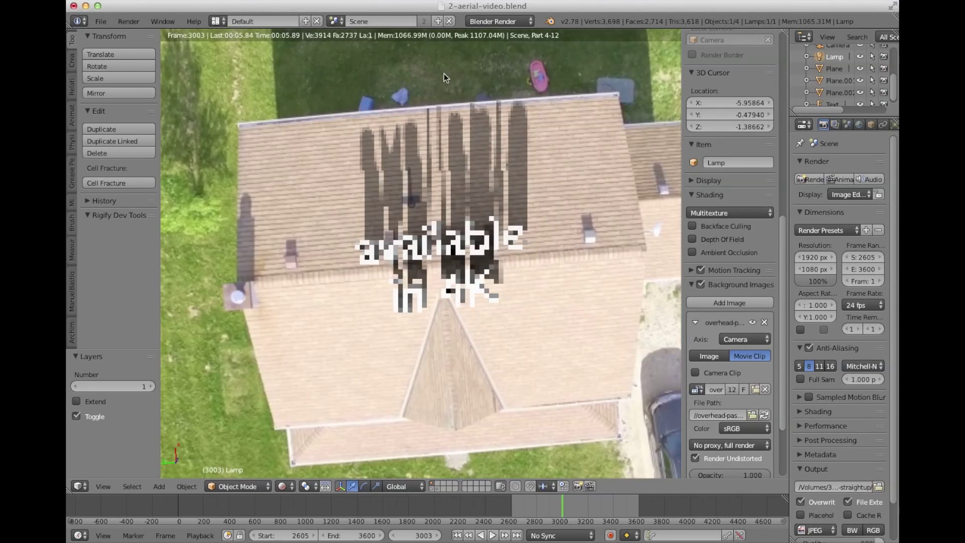
scroll(428, 122, down, 4)
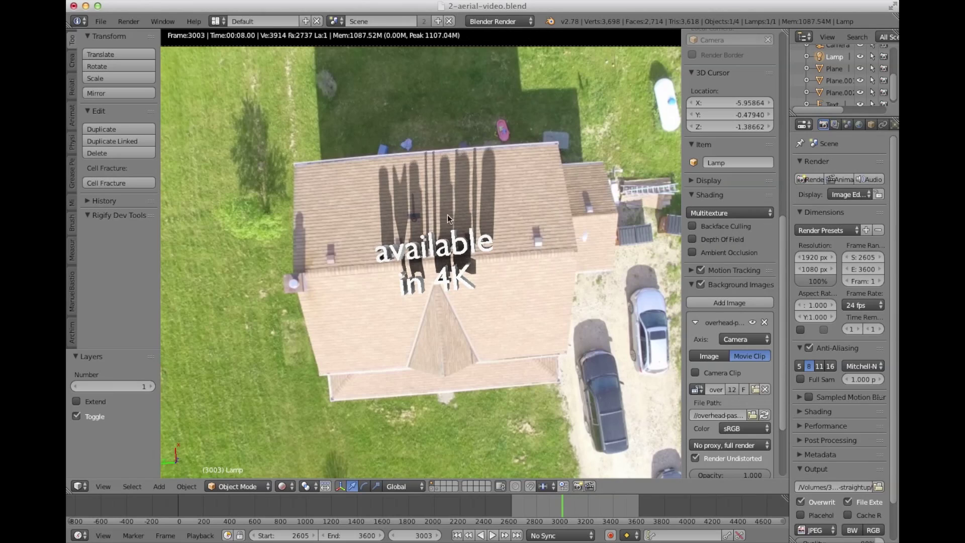
key(z)
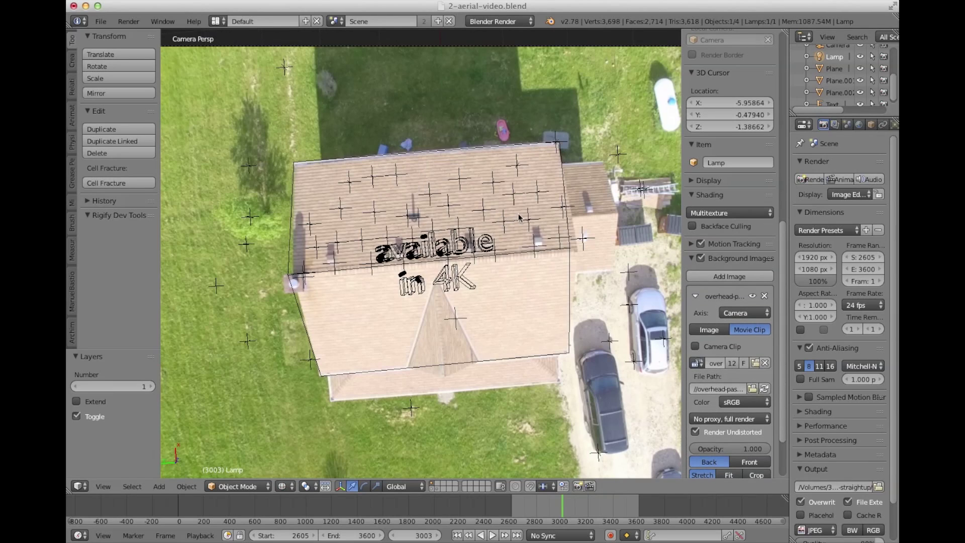
Step: Select the roof plane and the 3D text in turn, and show the world lighting settings
right_click(516, 252)
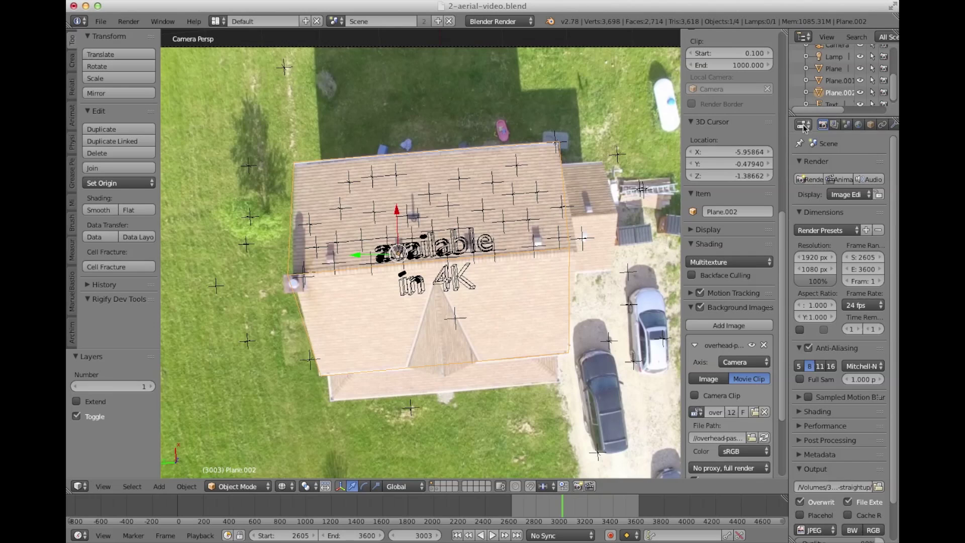
right_click(465, 240)
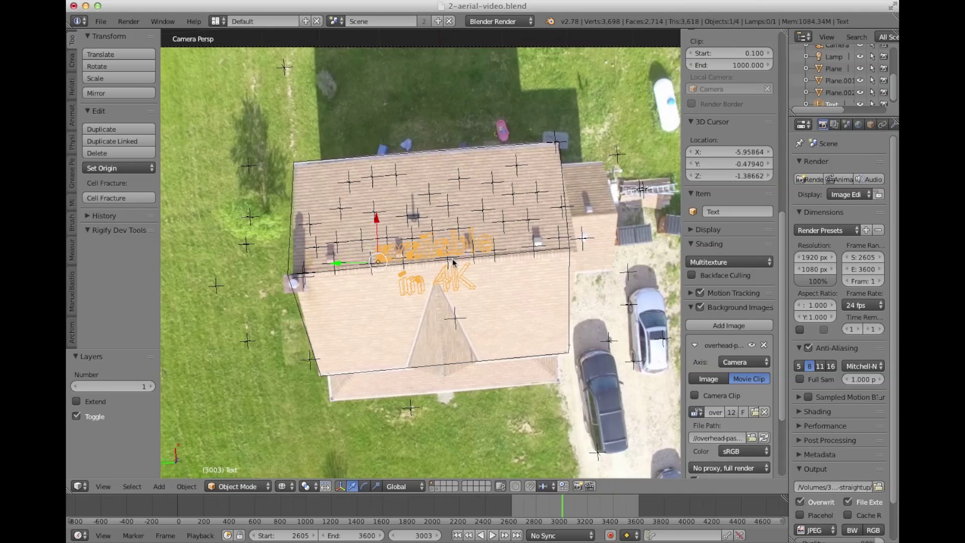
click(857, 124)
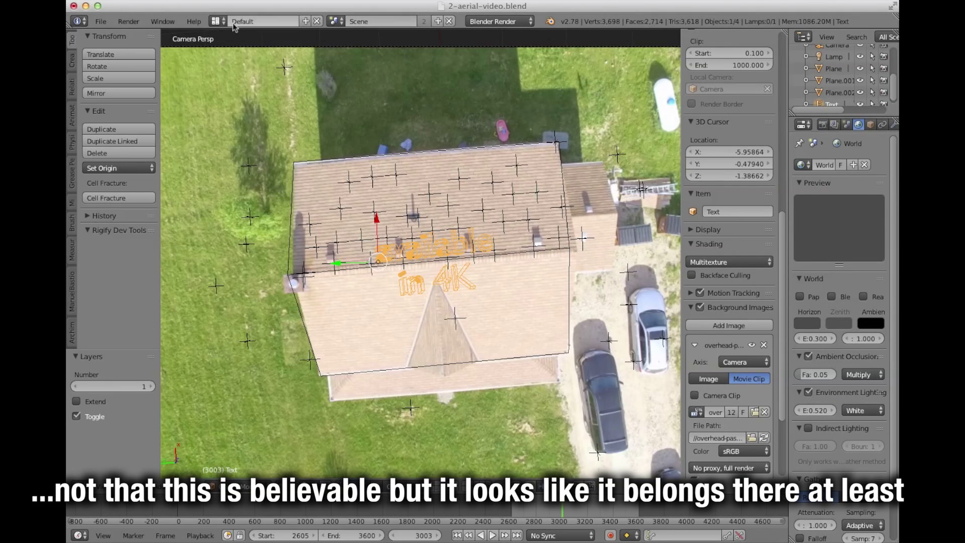
Step: Switch to the Motion Tracking layout, run Setup Tracking Scene for the solved clip and orbit around the generated scene
click(216, 21)
click(242, 97)
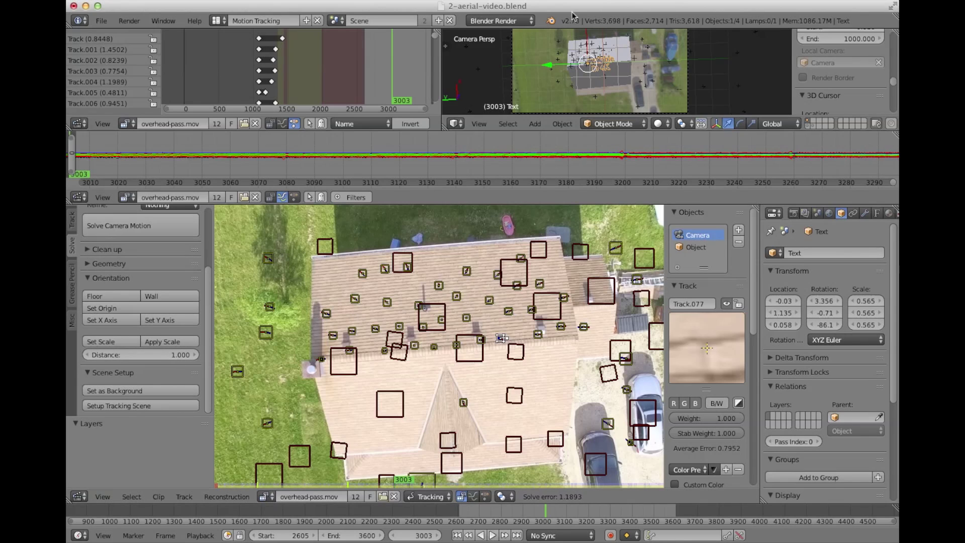
click(649, 73)
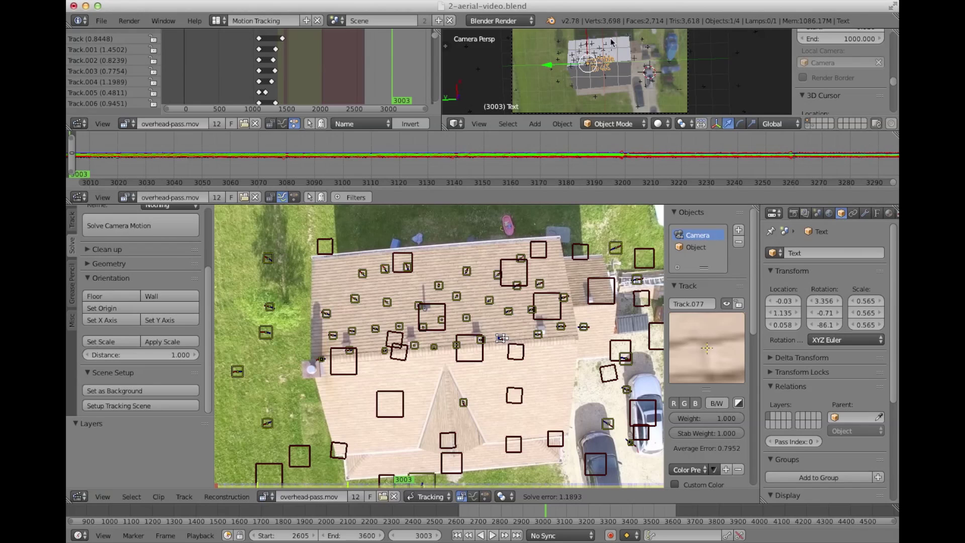
click(127, 406)
middle_drag(677, 56, 667, 89)
click(127, 405)
middle_drag(659, 103, 714, 86)
Step: Delete the generated Ground plane and return the 3D view to the camera
right_click(706, 103)
key(x)
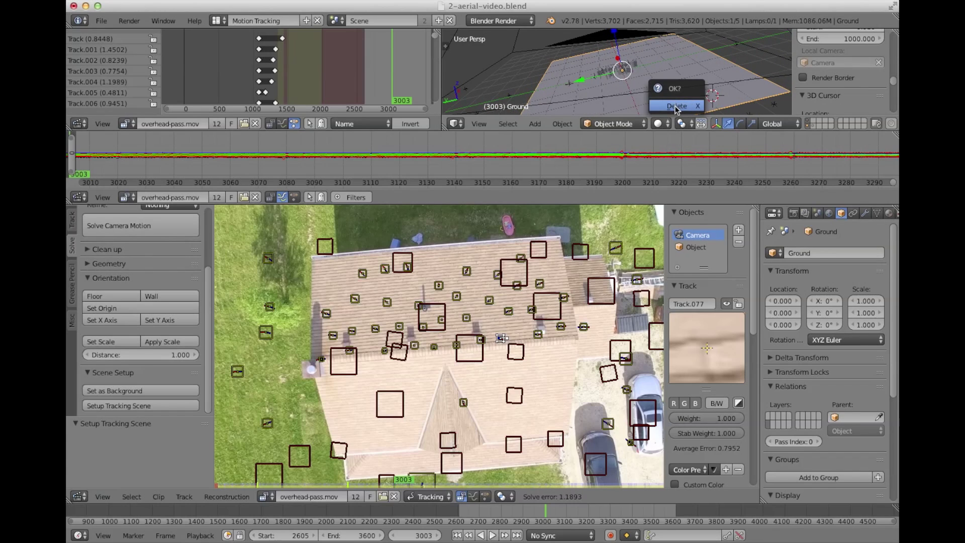
click(677, 96)
key(KP_0)
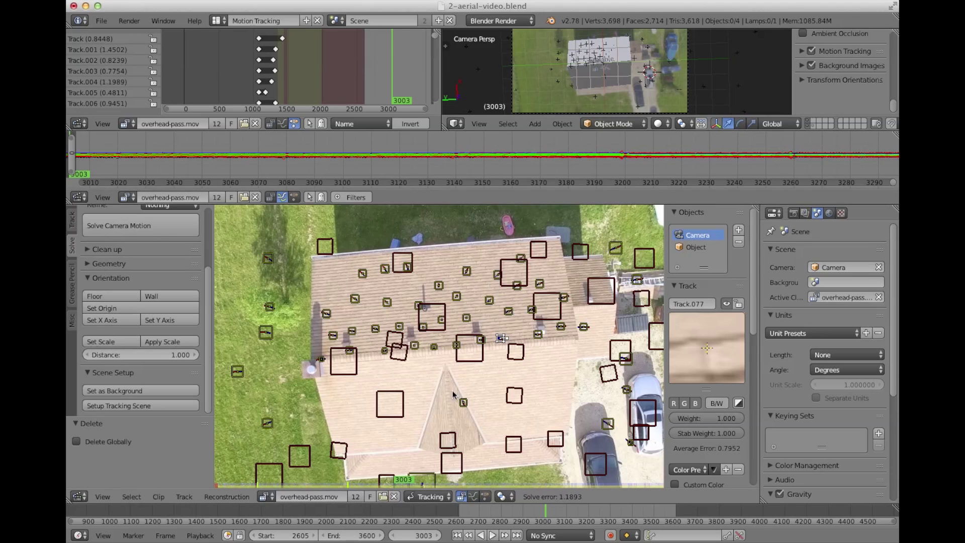
scroll(576, 331, down, 5)
scroll(574, 326, up, 5)
Step: Return to the Default layout and show the text and roof planes in solid shading through the camera
click(245, 21)
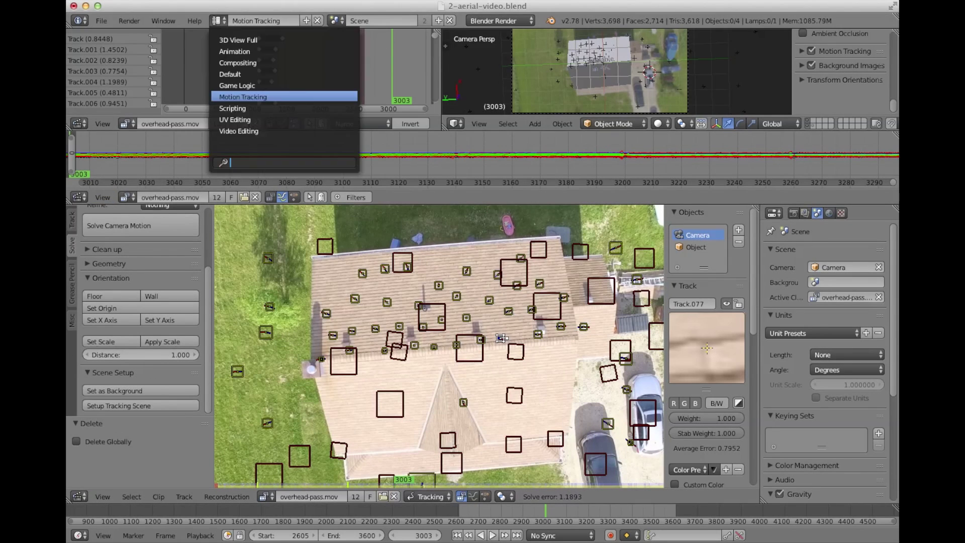
click(246, 74)
scroll(581, 262, up, 3)
scroll(510, 251, down, 4)
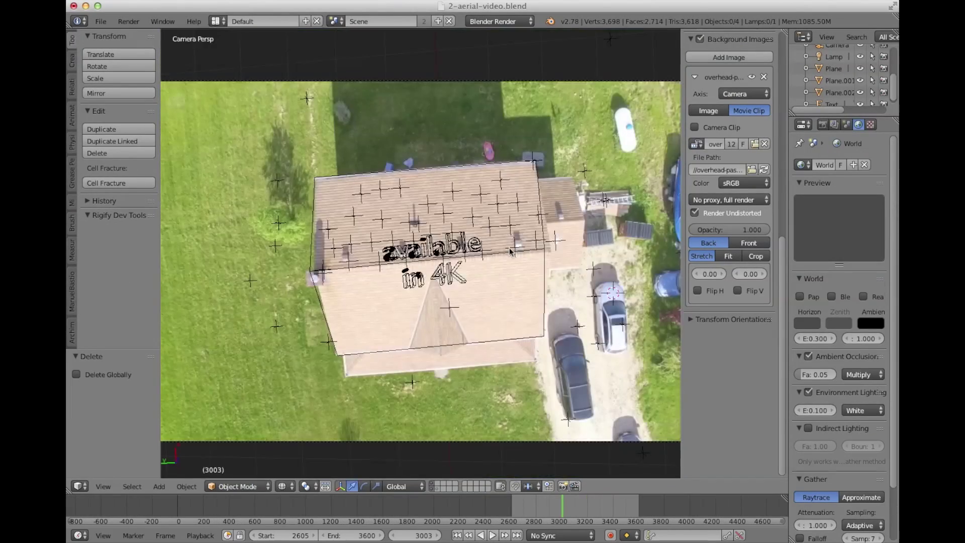
middle_drag(529, 282, 491, 287)
key(KP_0)
scroll(476, 271, up, 4)
key(z)
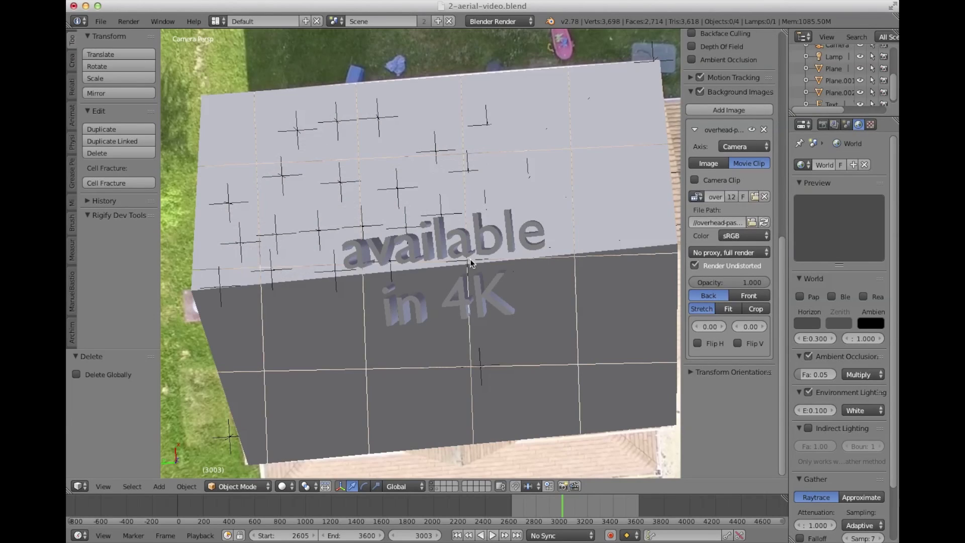
Step: Select the 3D text and look through the clip's background image settings
scroll(509, 234, down, 4)
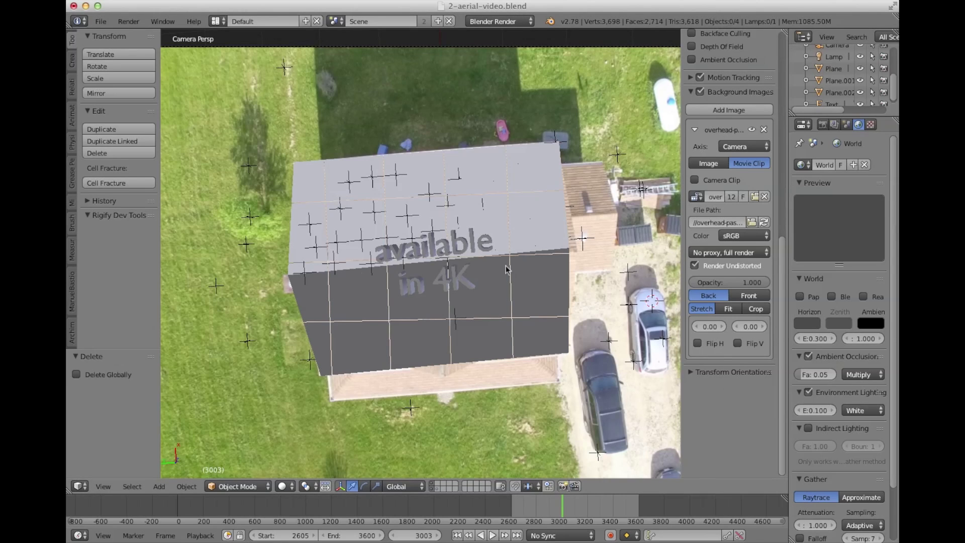
right_click(466, 248)
right_click(465, 246)
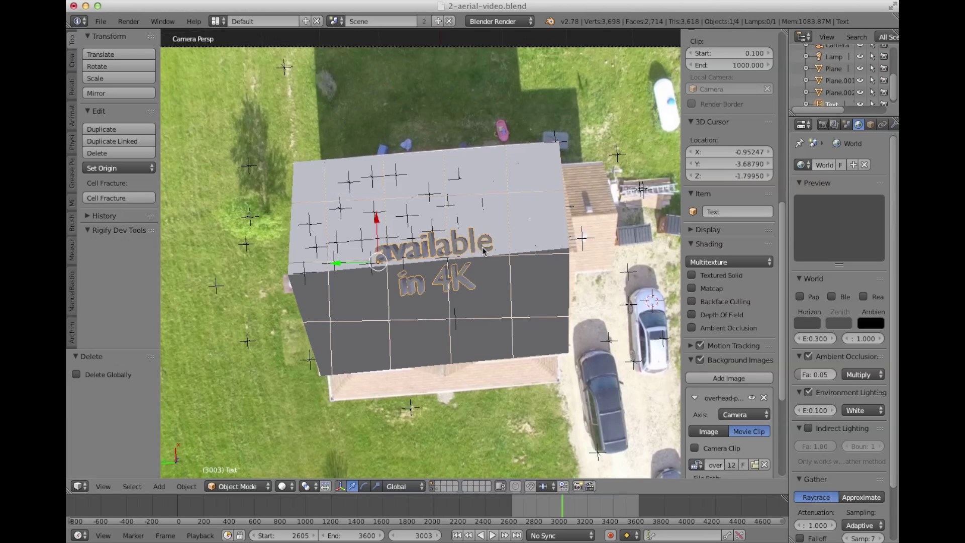
scroll(736, 396, down, 8)
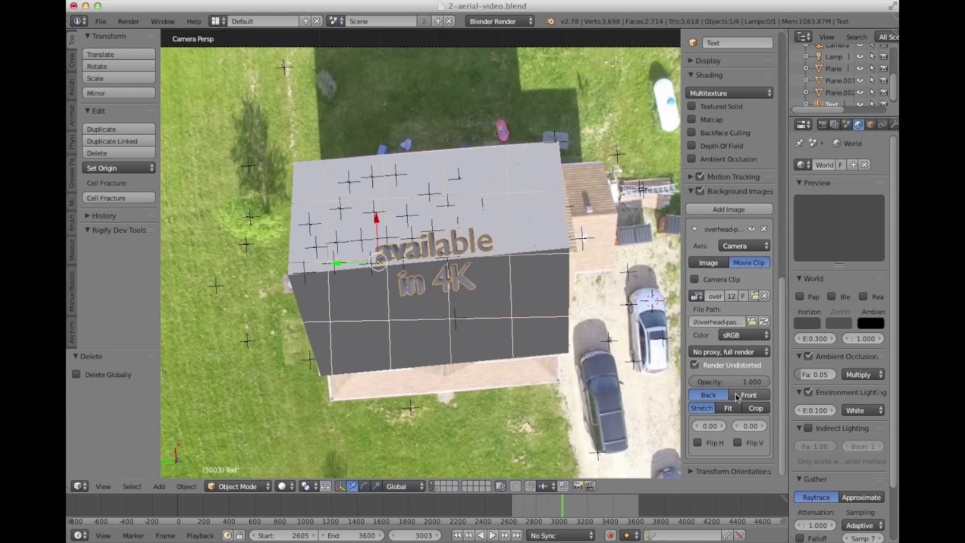